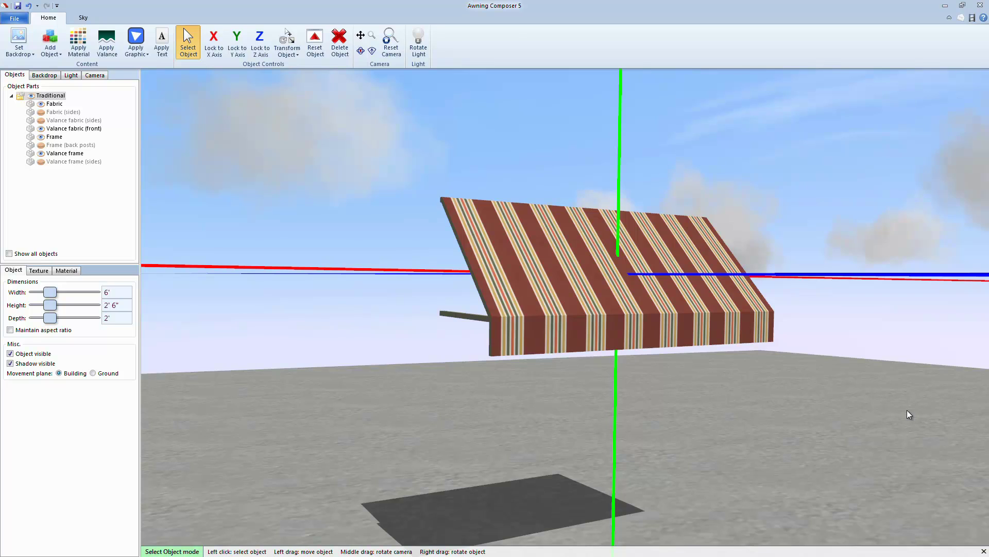
# Orbit the view around the sample awning model.
pyautogui.moveTo(952, 407); pyautogui.dragTo(825, 454, button='middle')
pyautogui.moveTo(720, 410); pyautogui.dragTo(415, 411, button='middle')
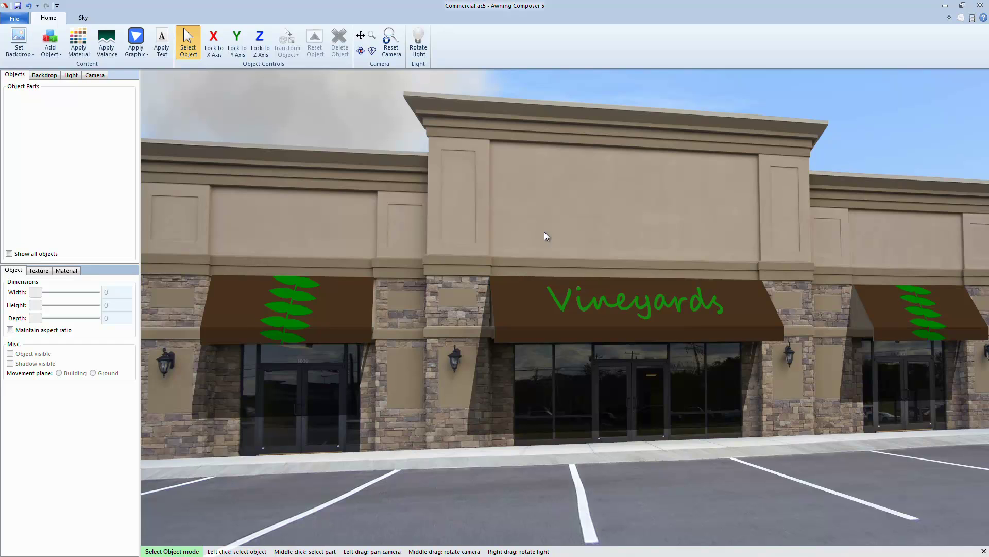
# Show the Print page layout preview and deselect the Salesrep text box.
pyautogui.click(15, 19)
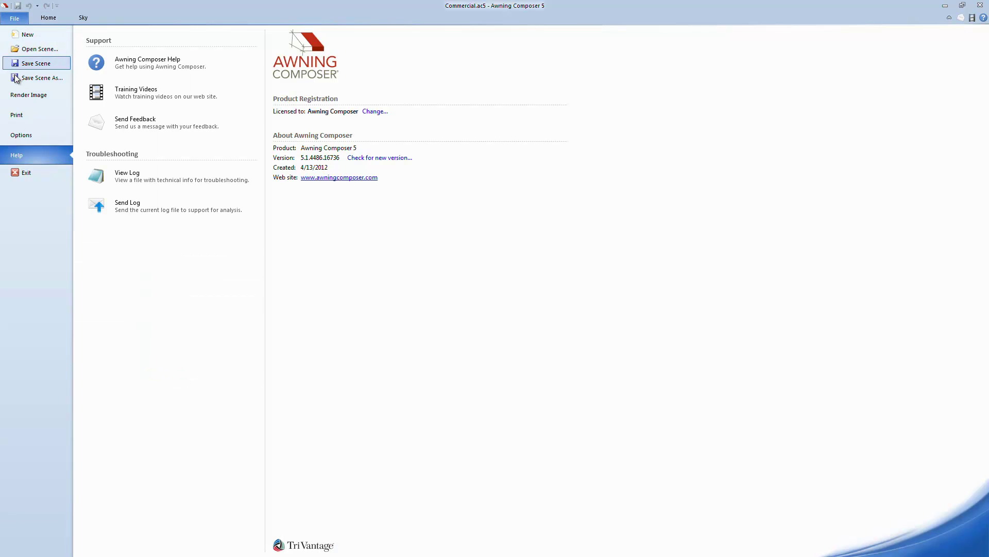
pyautogui.click(28, 114)
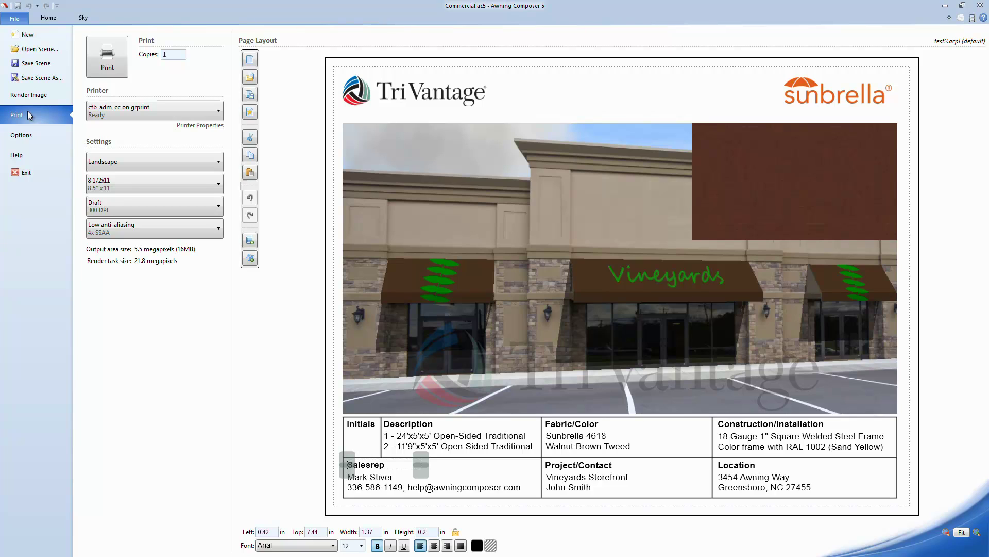
pyautogui.click(633, 117)
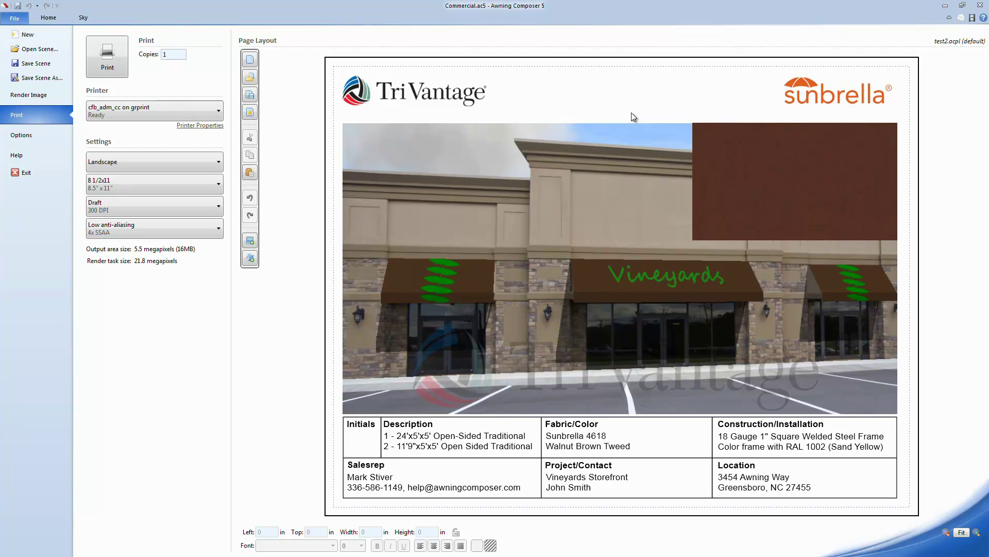
# Start a blank new layout and size the storefront render to 9.36 × 5.38 in at 0.92, 0.76 in.
pyautogui.click(254, 64)
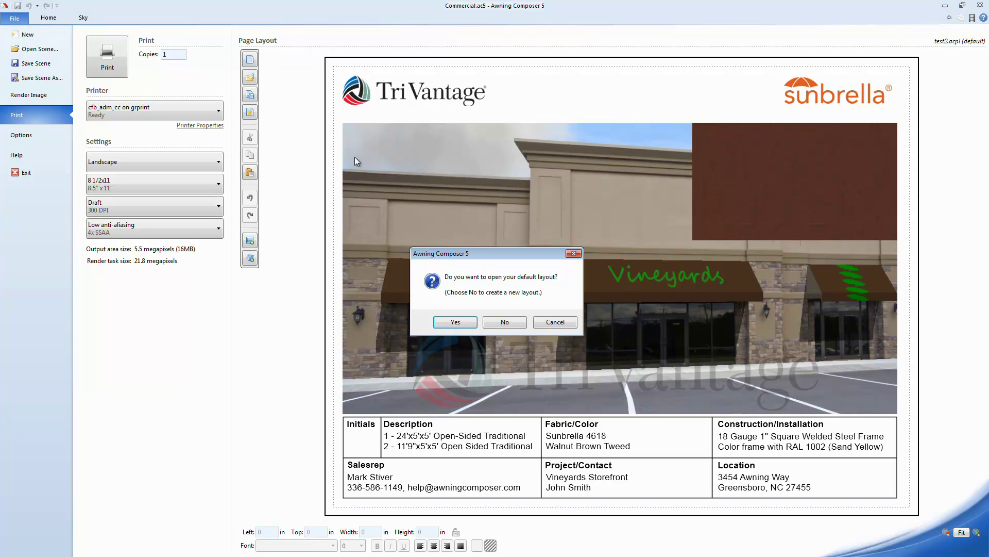
pyautogui.click(503, 322)
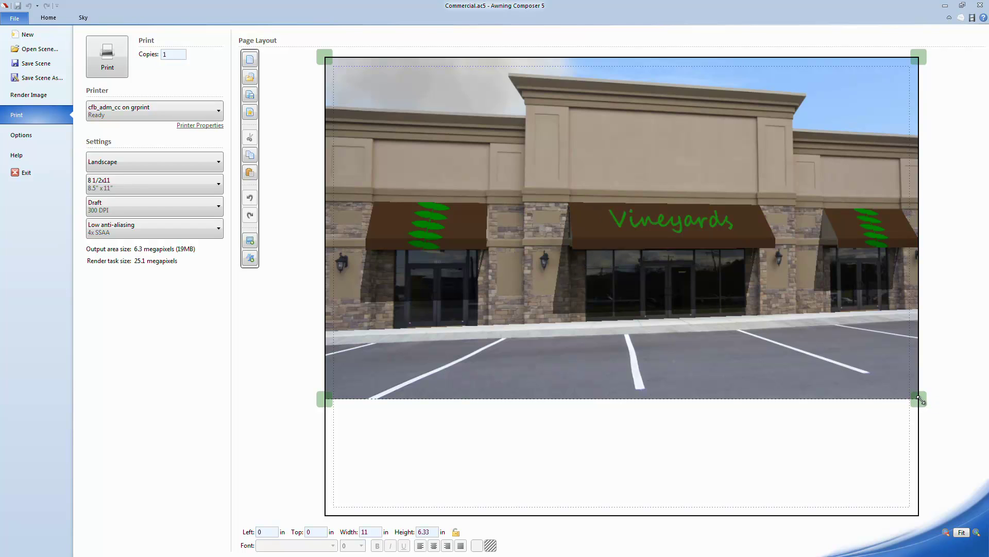
pyautogui.moveTo(920, 399); pyautogui.dragTo(830, 330)
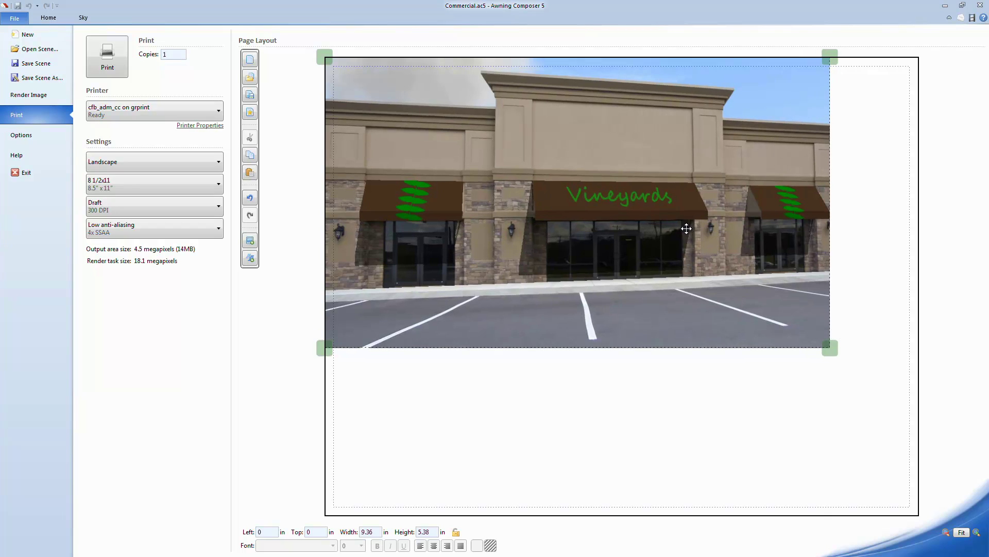
pyautogui.moveTo(685, 226); pyautogui.dragTo(734, 267)
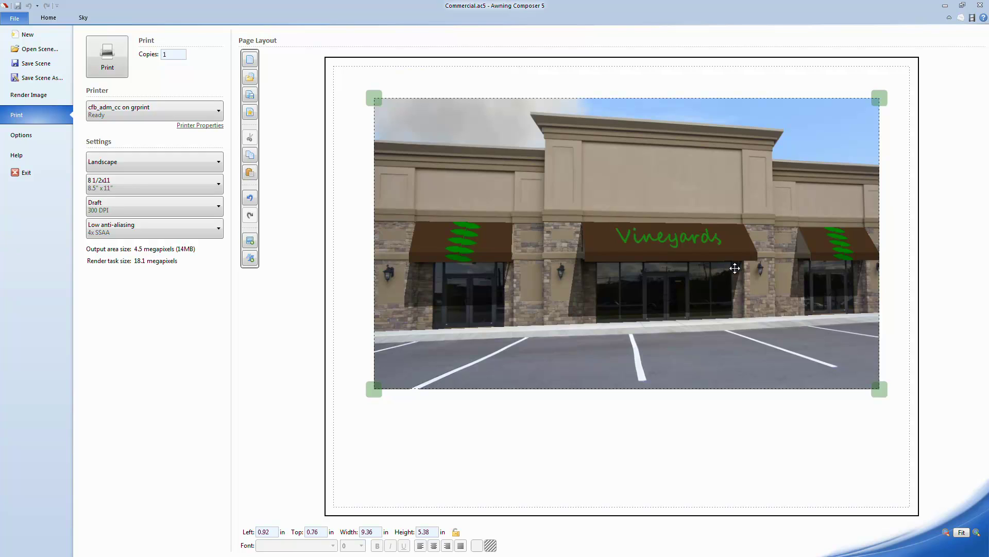
pyautogui.click(50, 18)
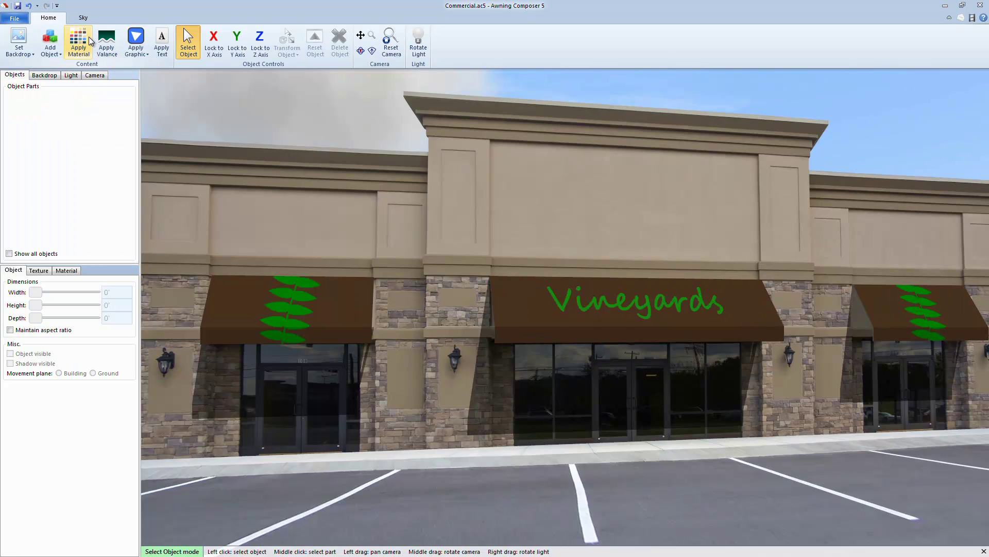
pyautogui.click(89, 36)
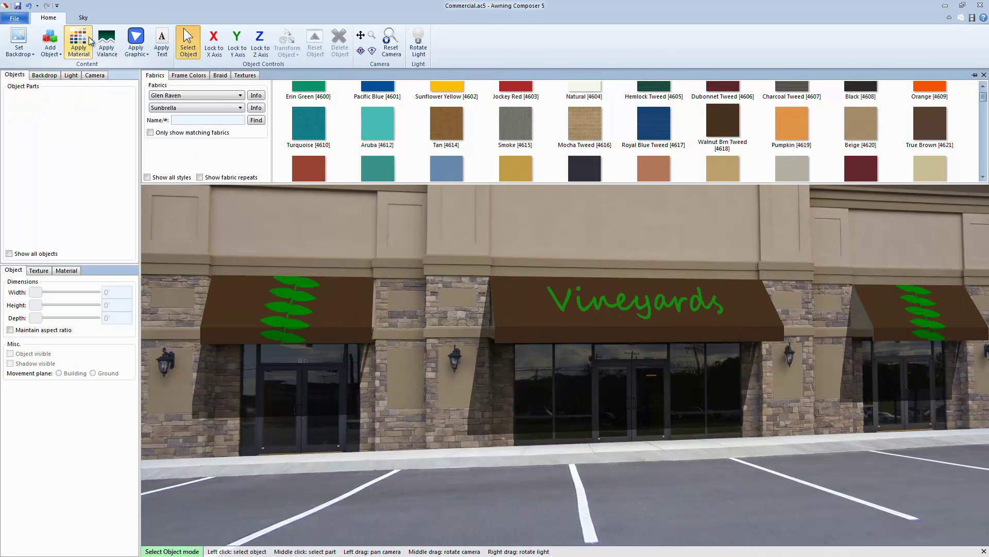
pyautogui.click(311, 131)
pyautogui.click(372, 132)
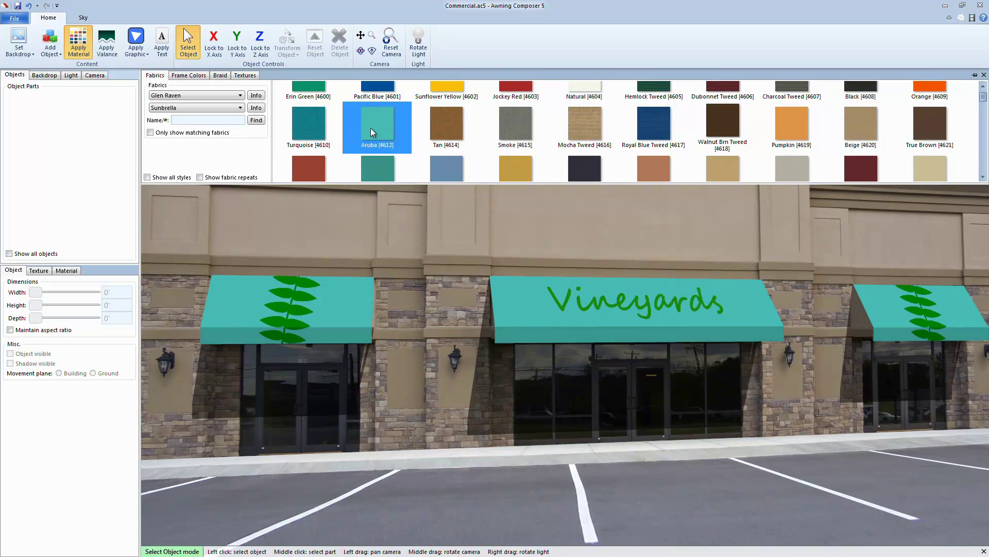
pyautogui.click(316, 167)
pyautogui.click(78, 41)
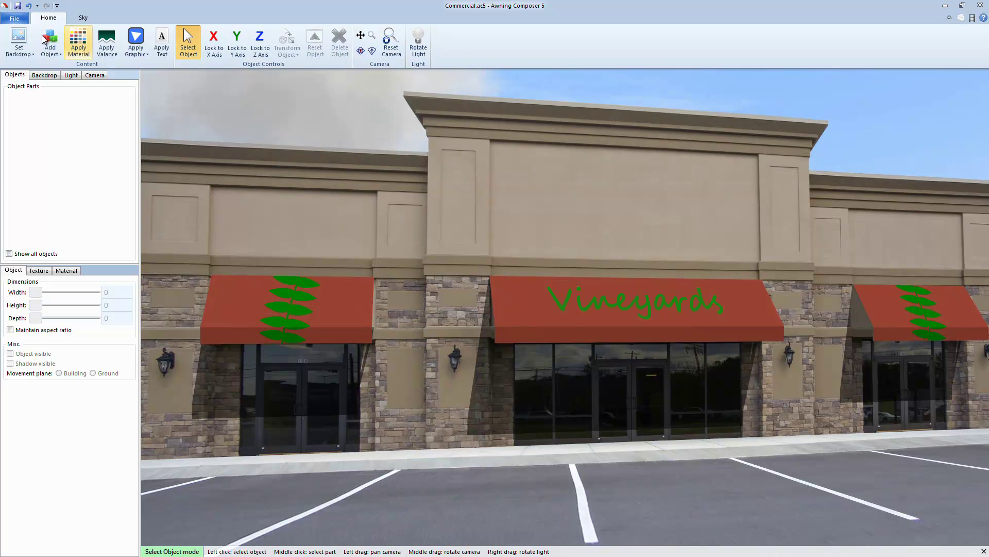
pyautogui.click(16, 19)
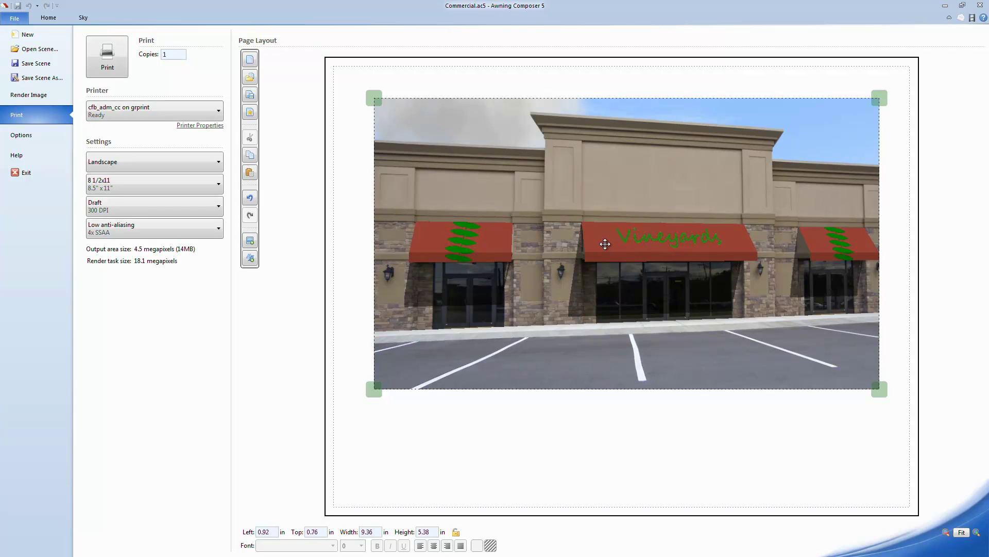
pyautogui.click(48, 18)
pyautogui.click(82, 49)
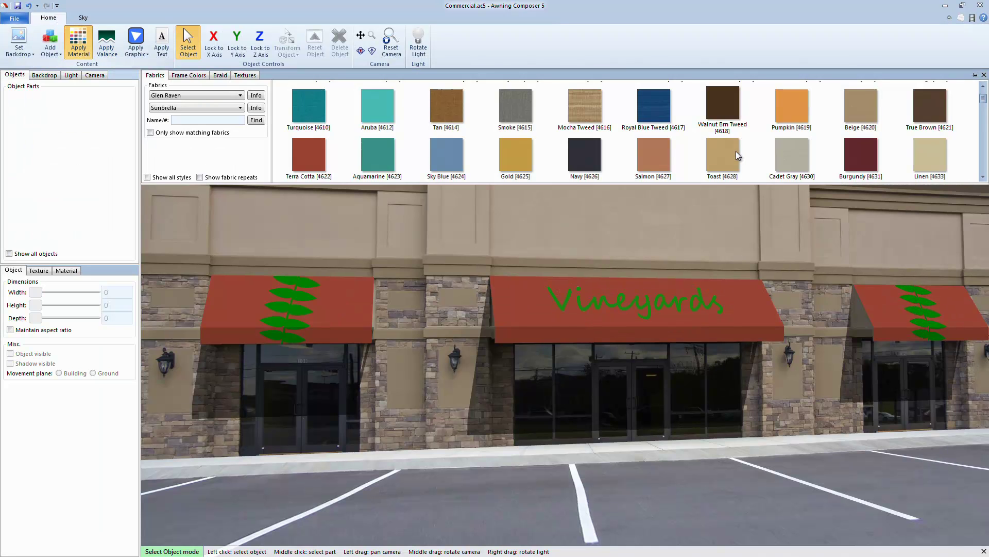
pyautogui.click(723, 114)
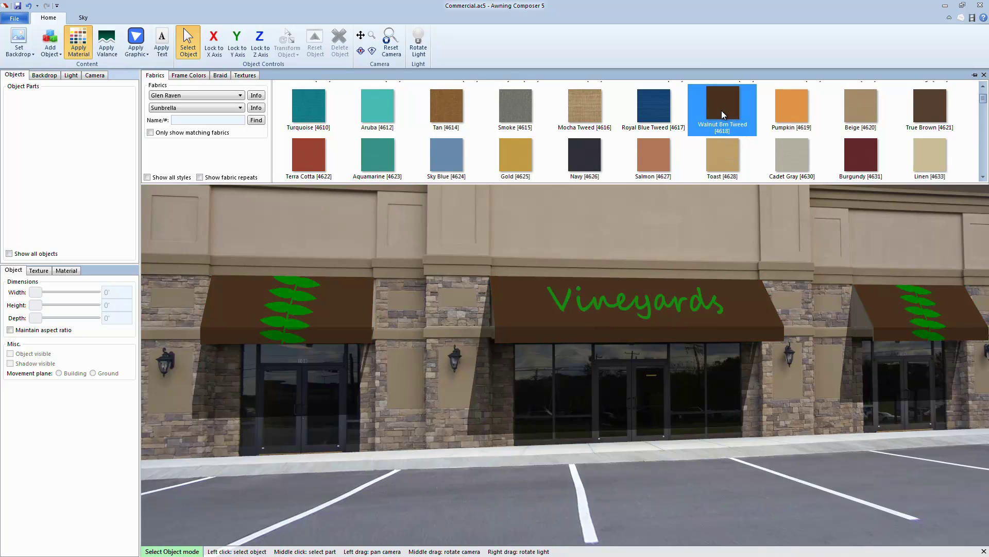
pyautogui.click(16, 19)
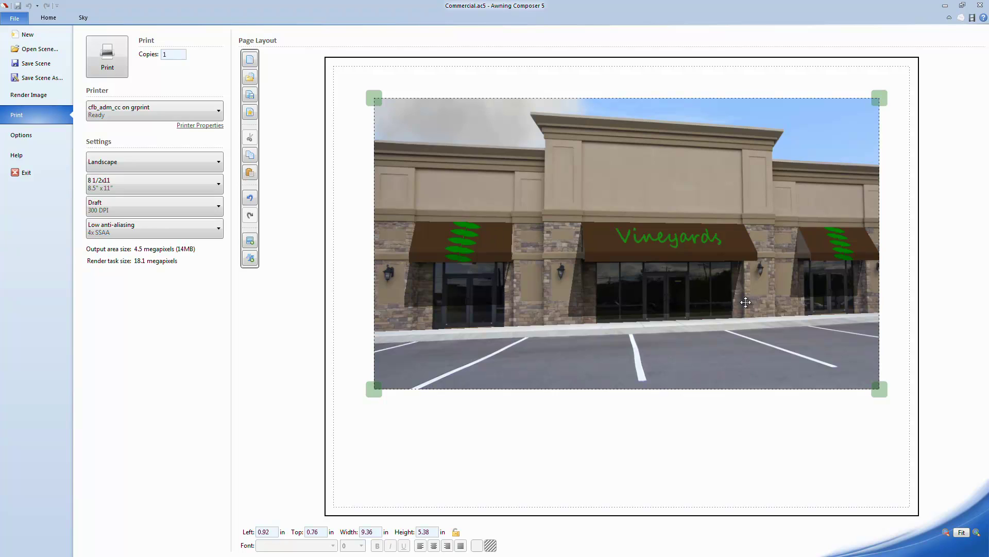
# Copy and paste the storefront render, shrinking the copy into a lower-right inset.
pyautogui.rightClick(761, 324)
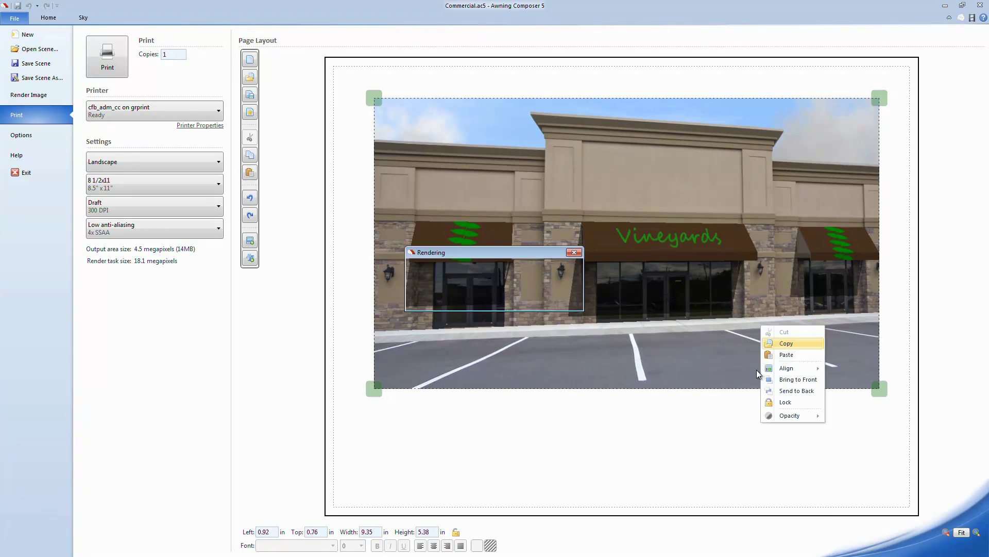
pyautogui.click(729, 413)
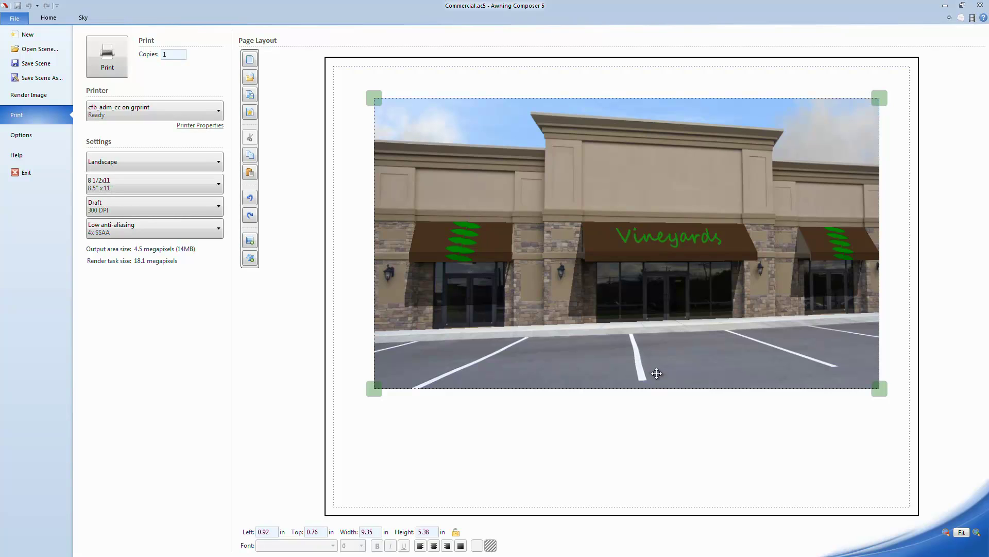
pyautogui.rightClick(625, 344)
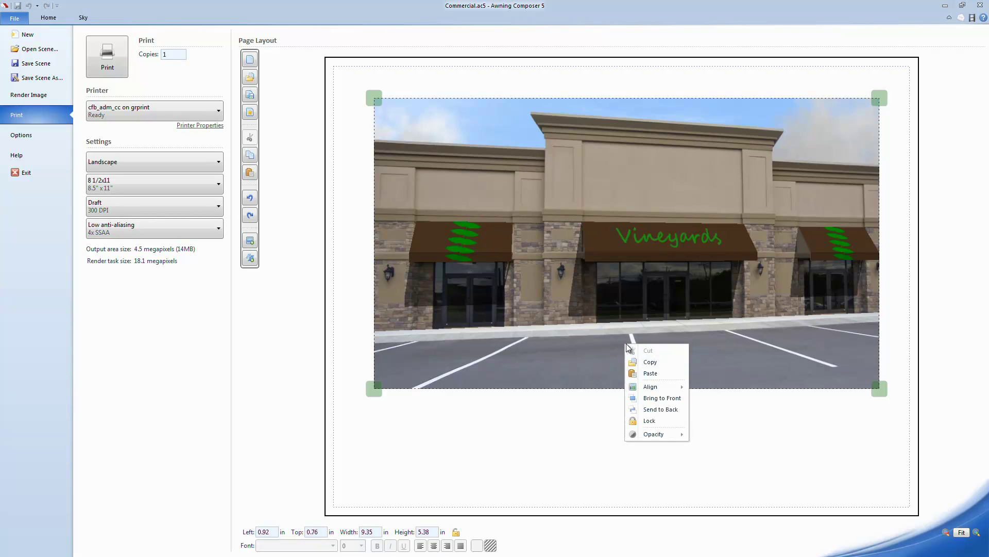
pyautogui.click(651, 372)
pyautogui.moveTo(374, 198); pyautogui.dragTo(723, 350)
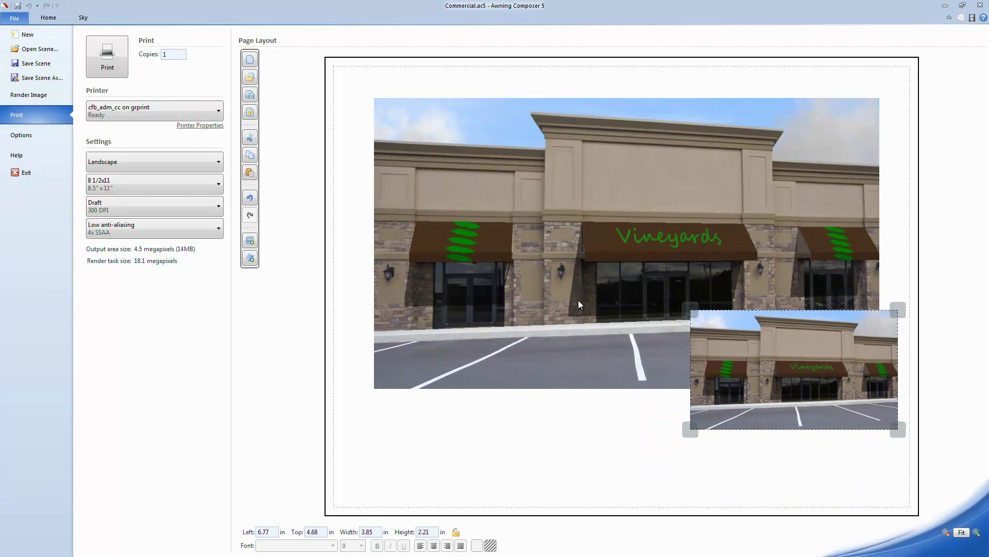
# Zoom the 3D scene onto the Vineyards awning and return to the print layout.
pyautogui.click(48, 18)
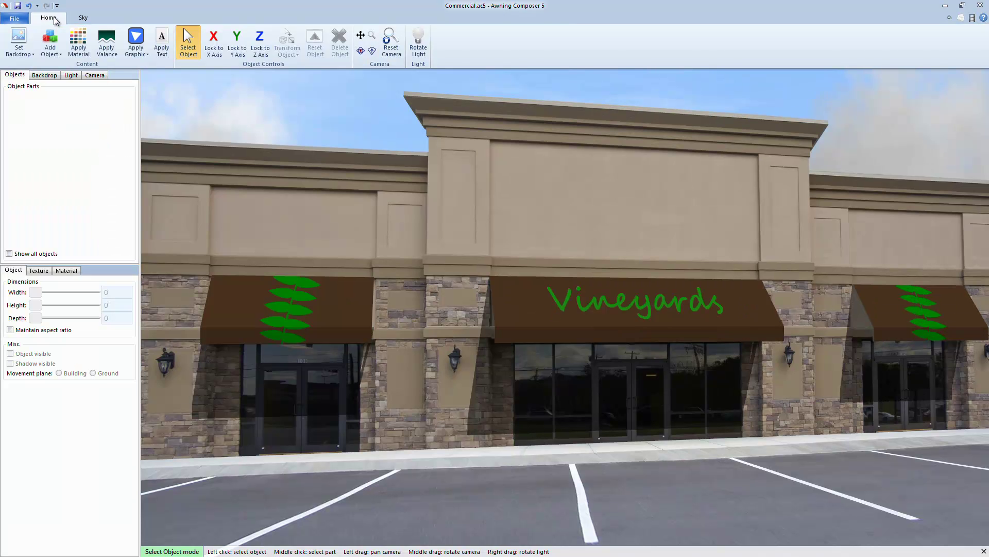
pyautogui.scroll(8, 633, 265)
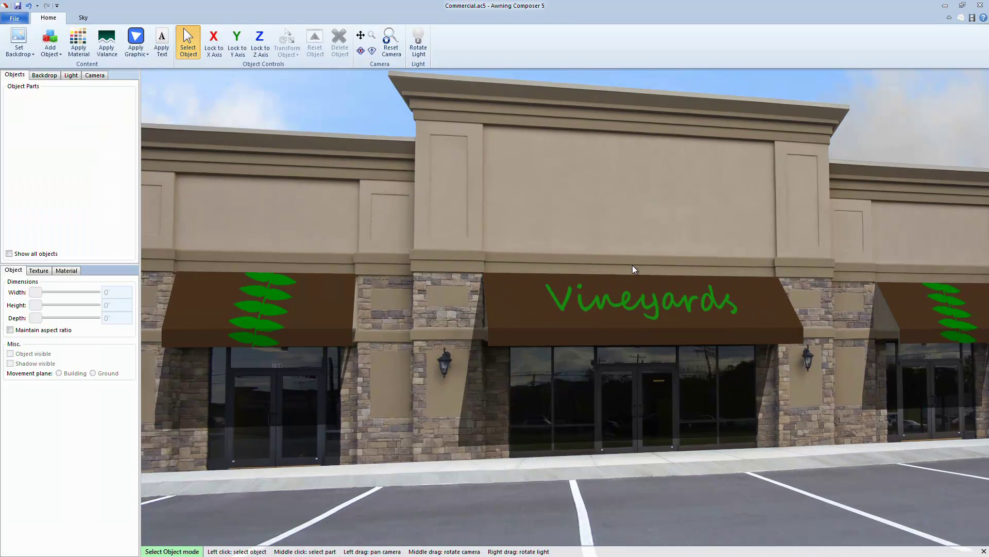
pyautogui.scroll(-8, 674, 210)
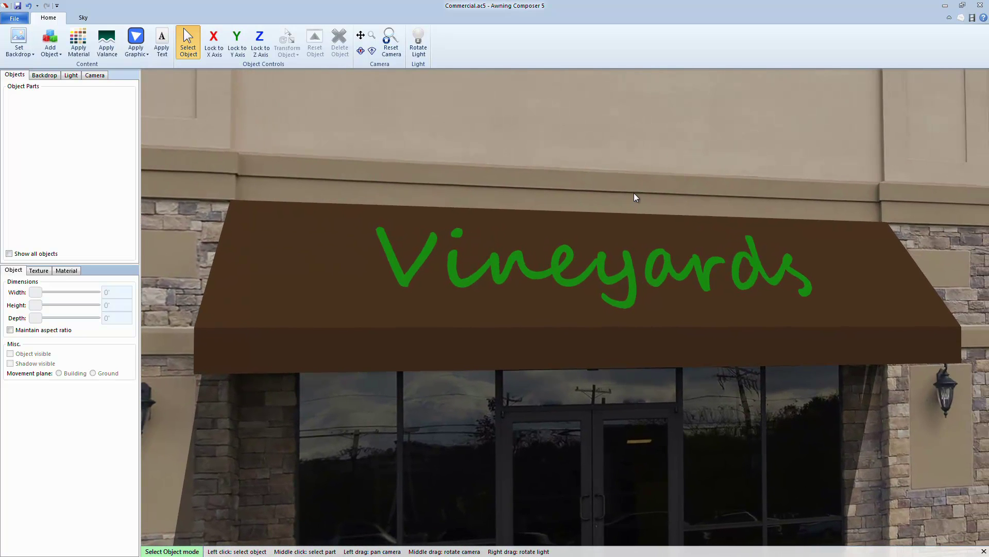
pyautogui.click(20, 20)
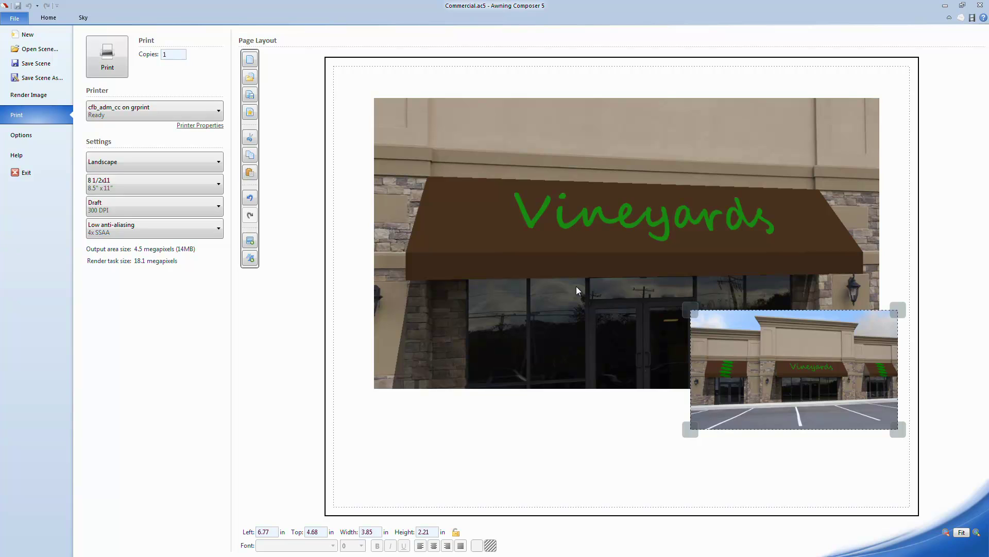
# Undo the inset copy and keep the current printer selected.
pyautogui.hotkey('ctrl', 'z')
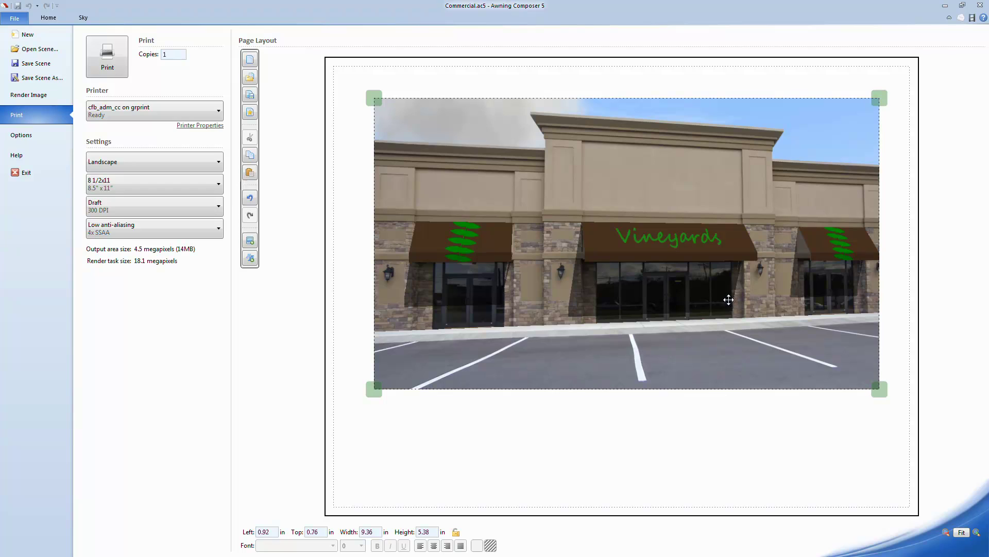
pyautogui.click(190, 114)
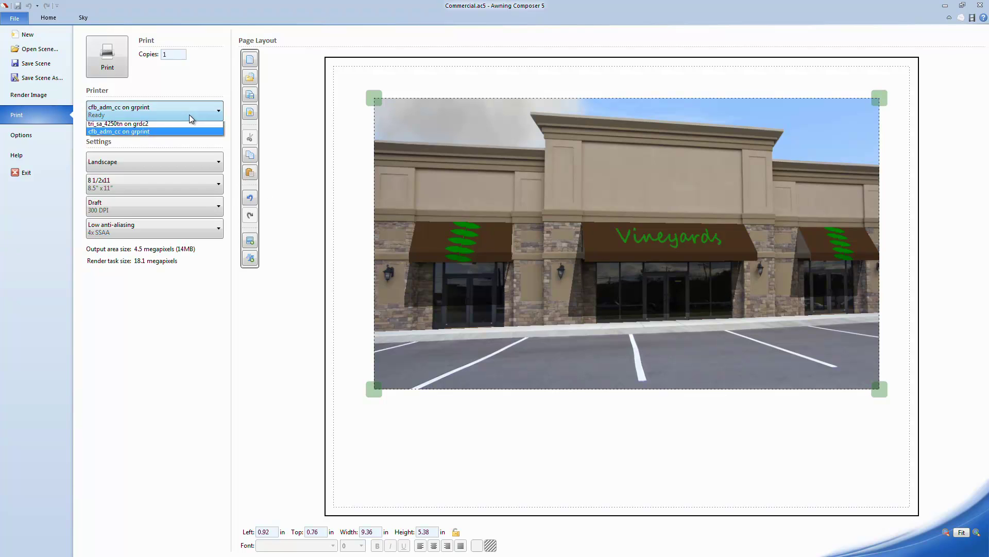
pyautogui.click(190, 114)
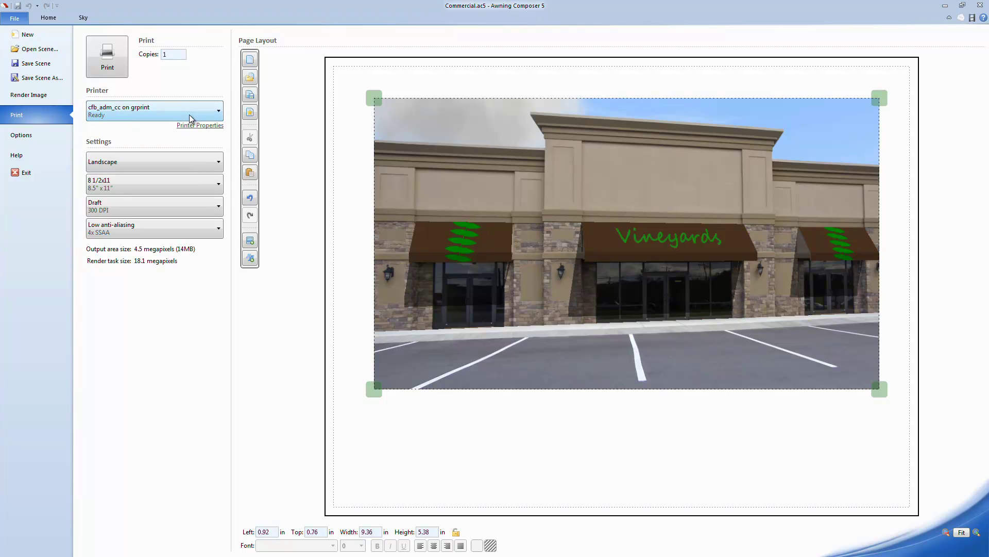
# Set the page to Landscape orientation on 8 1/2x11 paper.
pyautogui.click(211, 160)
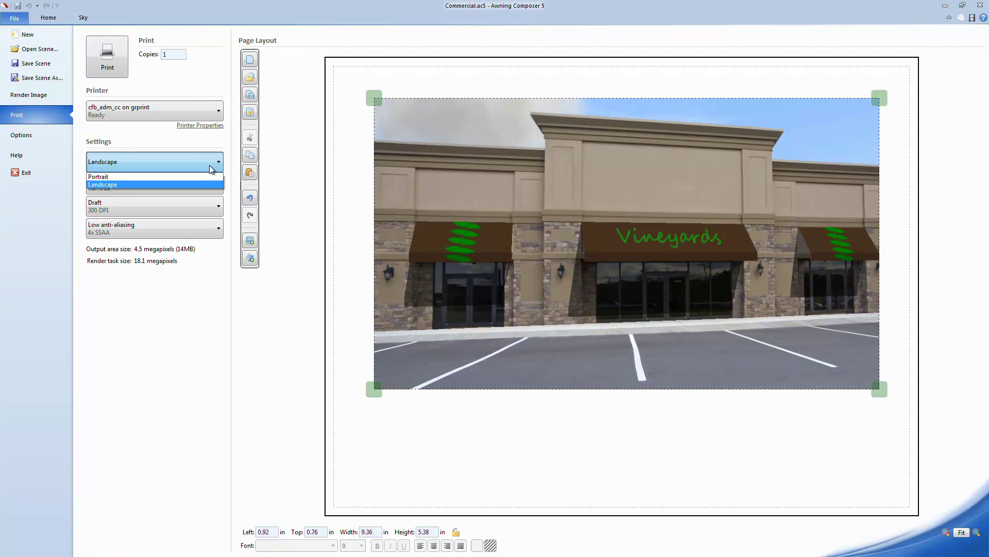
pyautogui.click(204, 177)
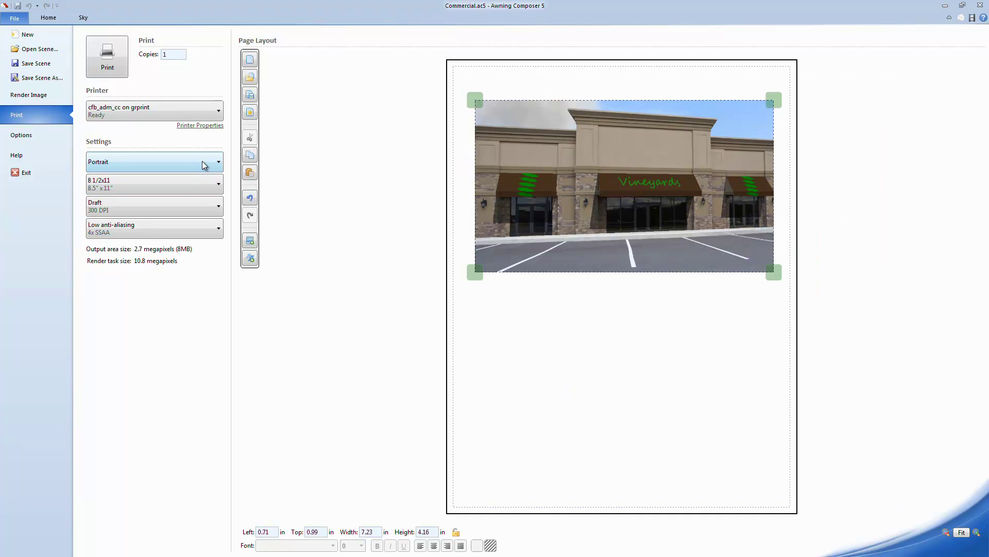
pyautogui.click(205, 165)
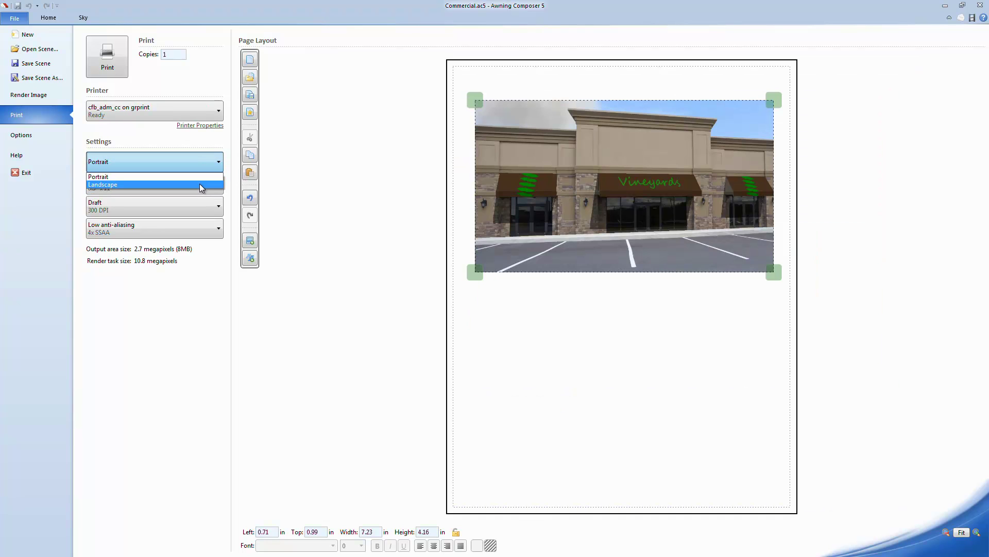
pyautogui.click(199, 185)
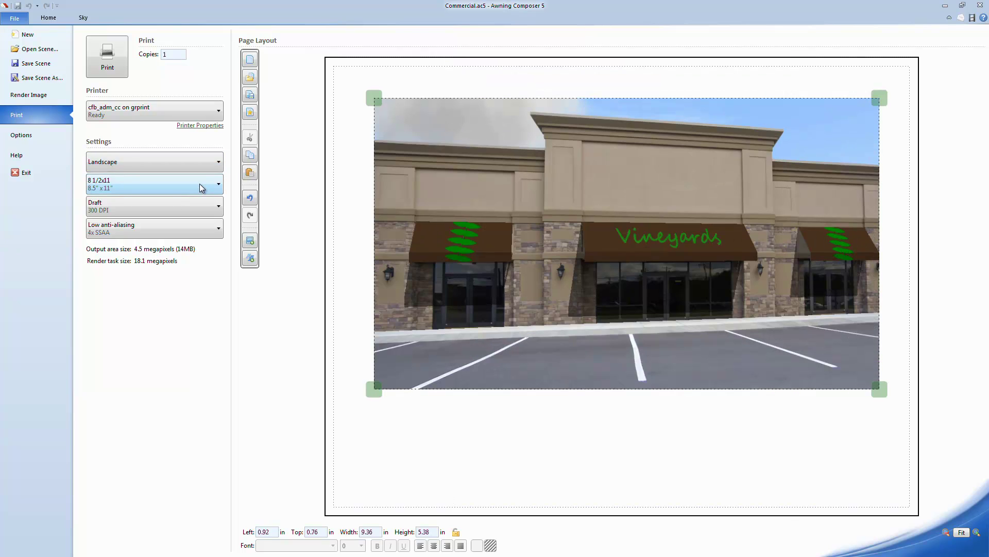
pyautogui.click(214, 186)
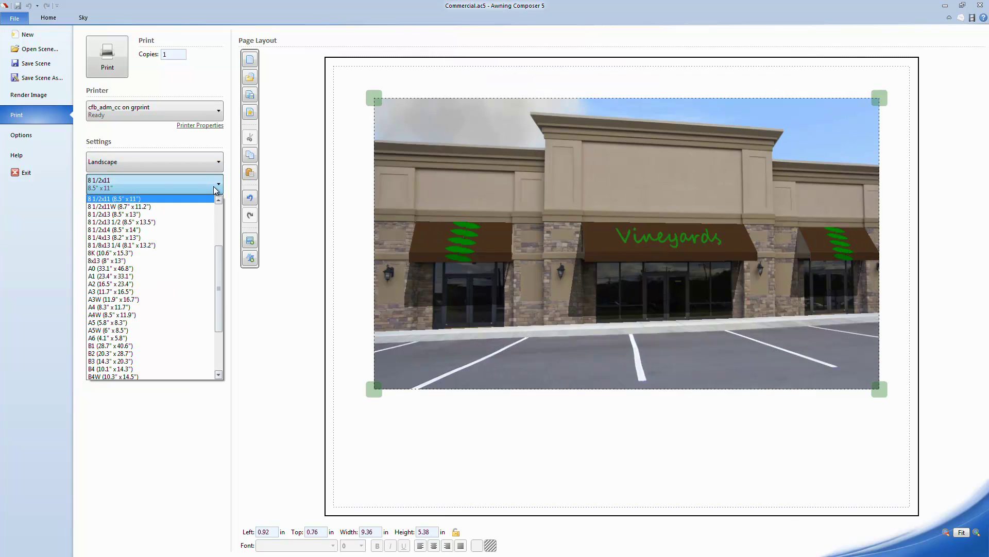
pyautogui.click(213, 186)
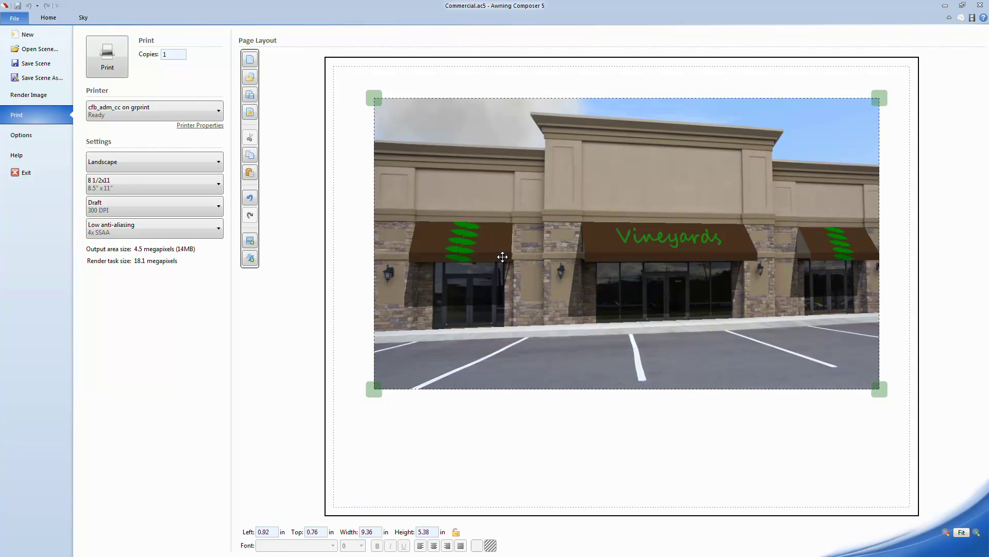
# Align the storefront photo to the page's center, top and vertical center.
pyautogui.moveTo(503, 257); pyautogui.dragTo(493, 248)
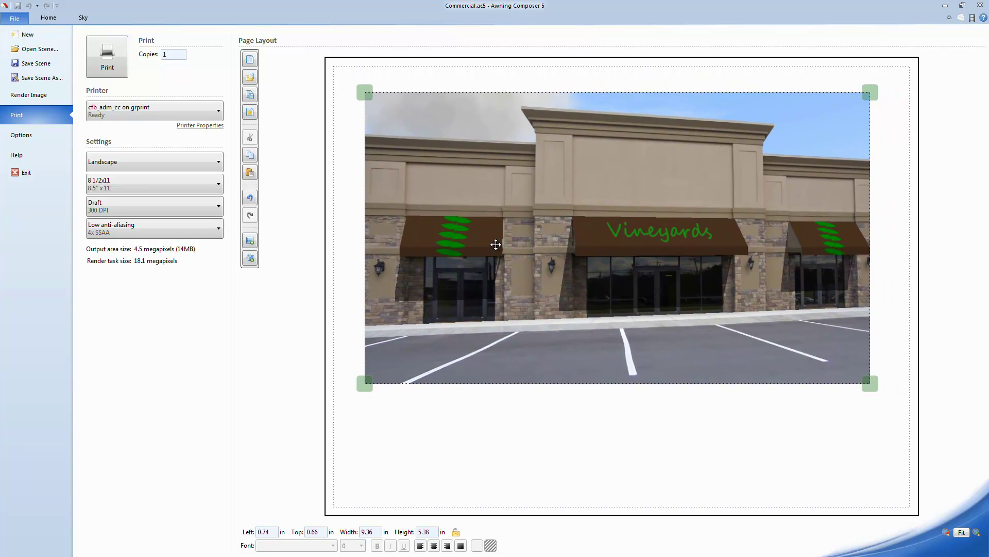
pyautogui.rightClick(496, 244)
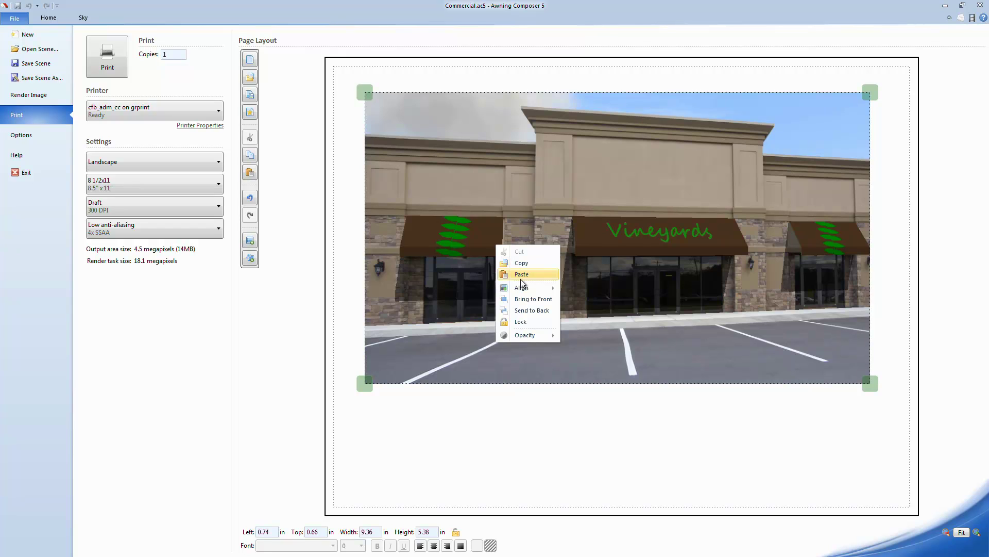
pyautogui.moveTo(520, 287)
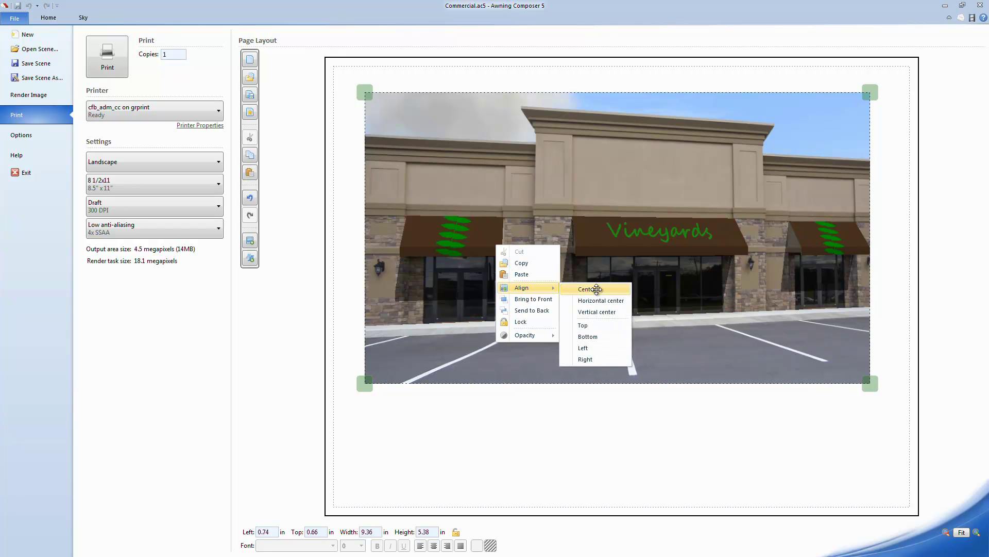
pyautogui.click(596, 289)
pyautogui.rightClick(594, 272)
pyautogui.moveTo(642, 313)
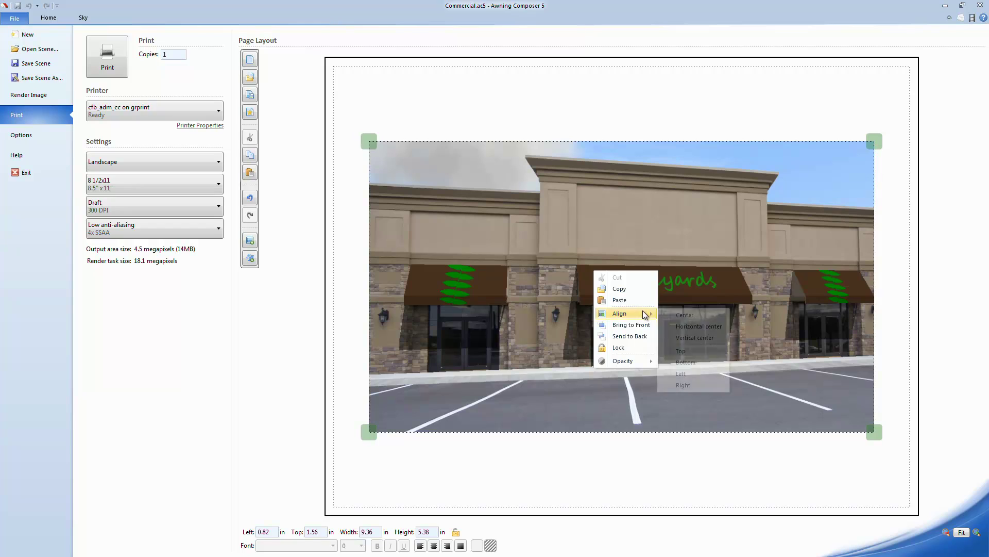
pyautogui.click(687, 351)
pyautogui.rightClick(606, 261)
pyautogui.moveTo(647, 305)
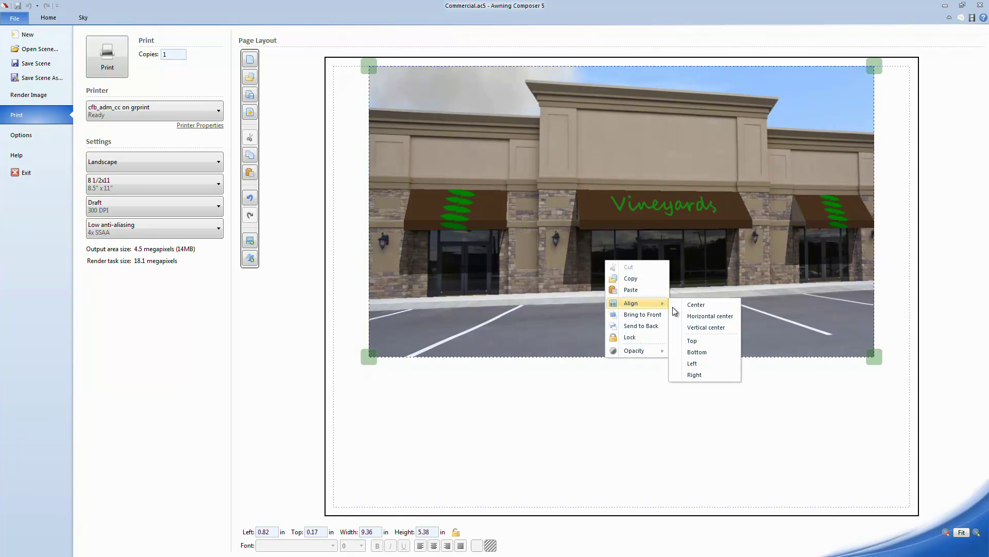
pyautogui.click(701, 327)
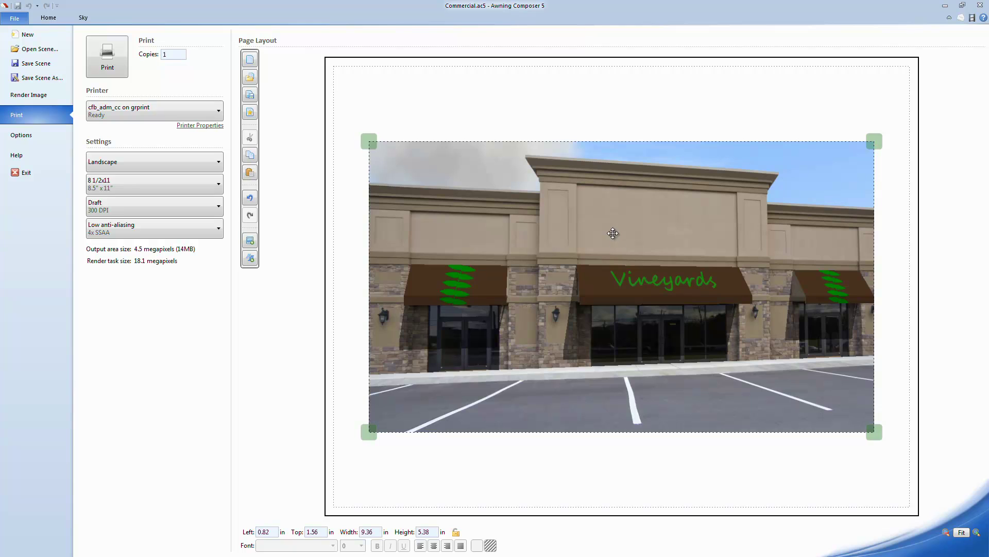
# Enlarge the photo to 9.89 × 5.69 in and centre it horizontally at 0.56, 1.22 in.
pyautogui.moveTo(371, 146); pyautogui.dragTo(344, 123)
pyautogui.moveTo(510, 184); pyautogui.dragTo(513, 186)
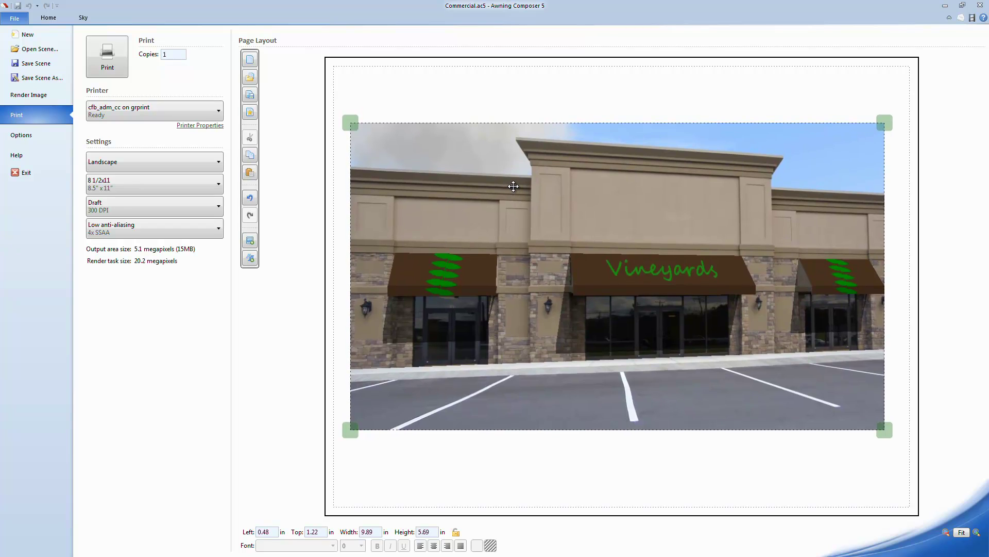
pyautogui.rightClick(514, 187)
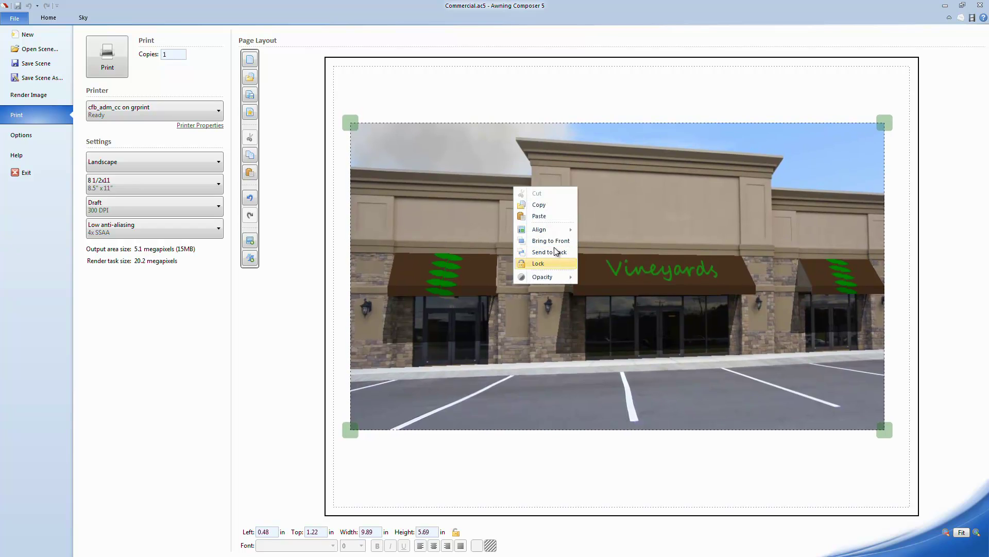
pyautogui.moveTo(575, 232)
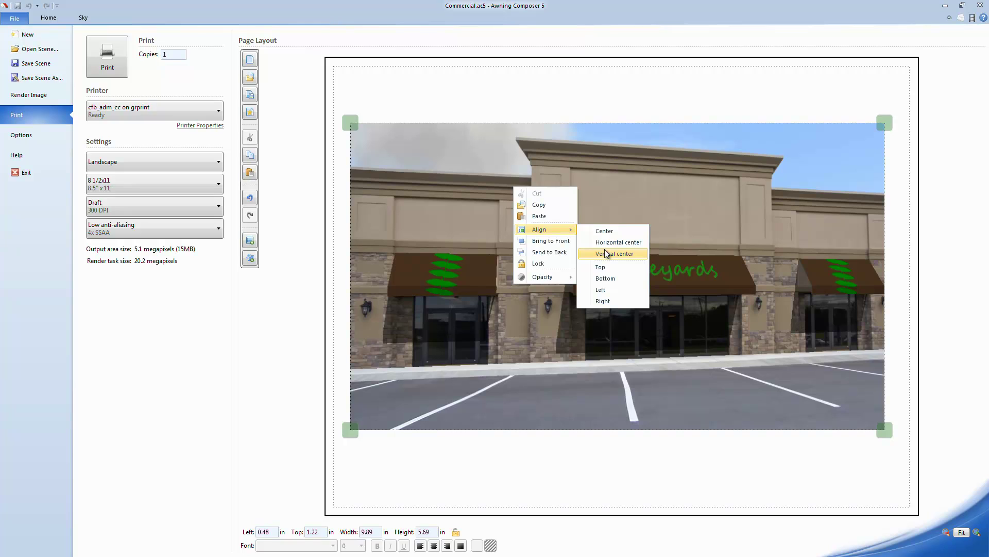
pyautogui.click(610, 242)
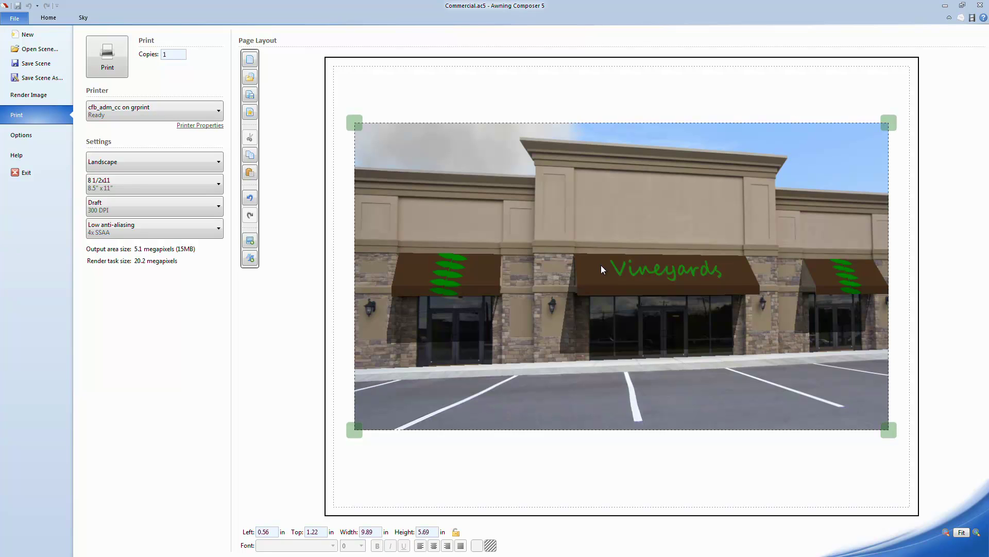
# Try lowering the photo's opacity slider, then close its options menu.
pyautogui.rightClick(601, 265)
pyautogui.moveTo(648, 356)
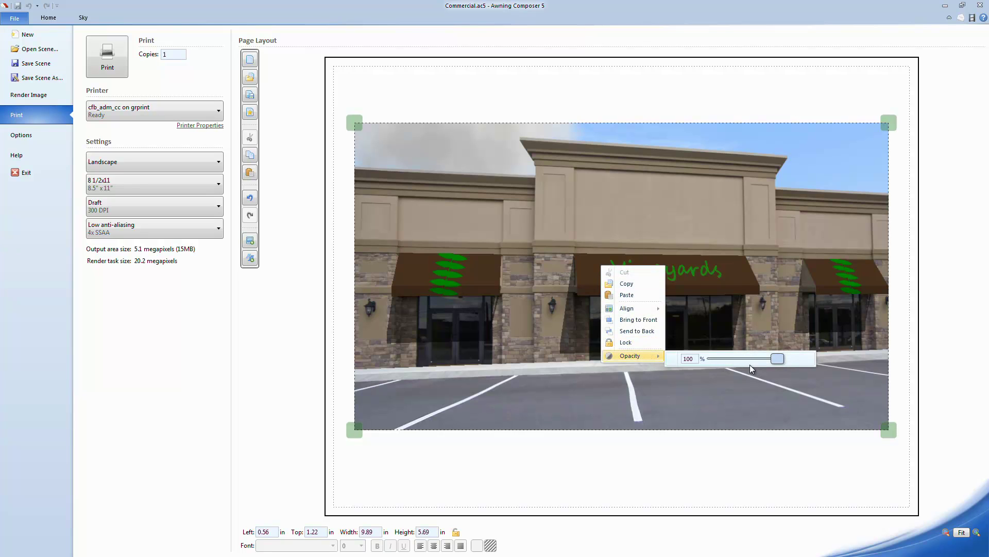
pyautogui.moveTo(777, 358); pyautogui.dragTo(792, 365)
pyautogui.click(719, 329)
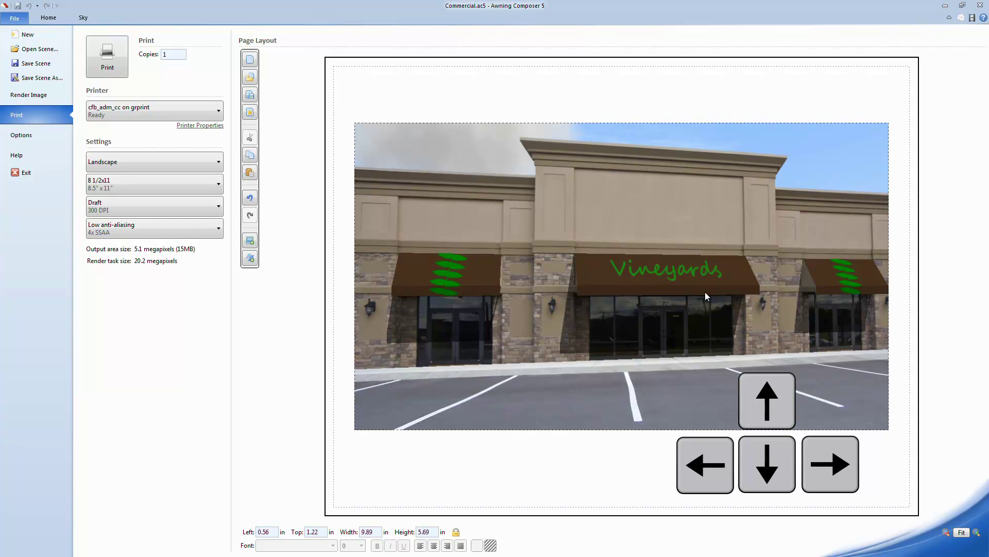
# Nudge the photo down to 0.56, 1.32 in with the arrow keys.
pyautogui.press('Up')
pyautogui.press('Down')
pyautogui.press('Left')
pyautogui.press('Right')
pyautogui.press('Right')
pyautogui.press('Left')
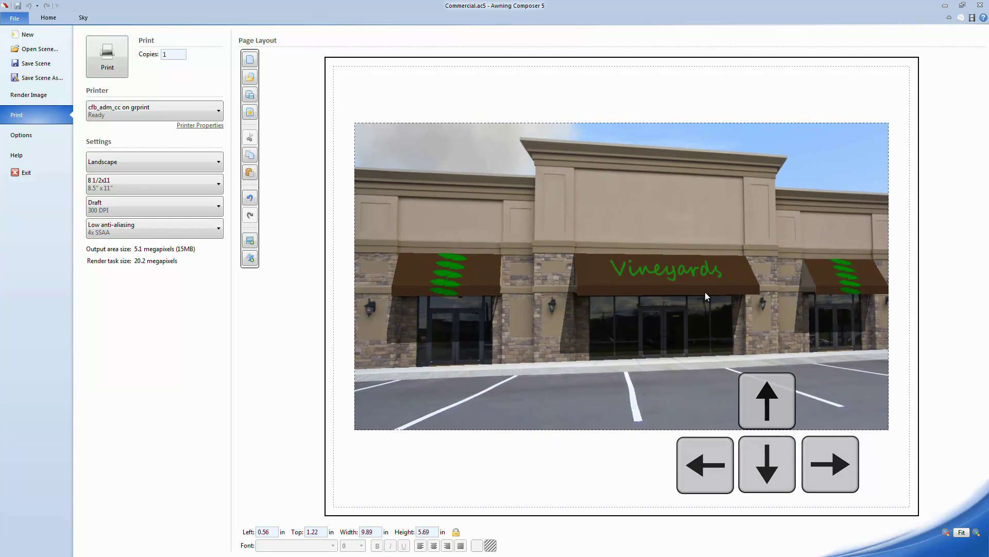
pyautogui.press('Down')
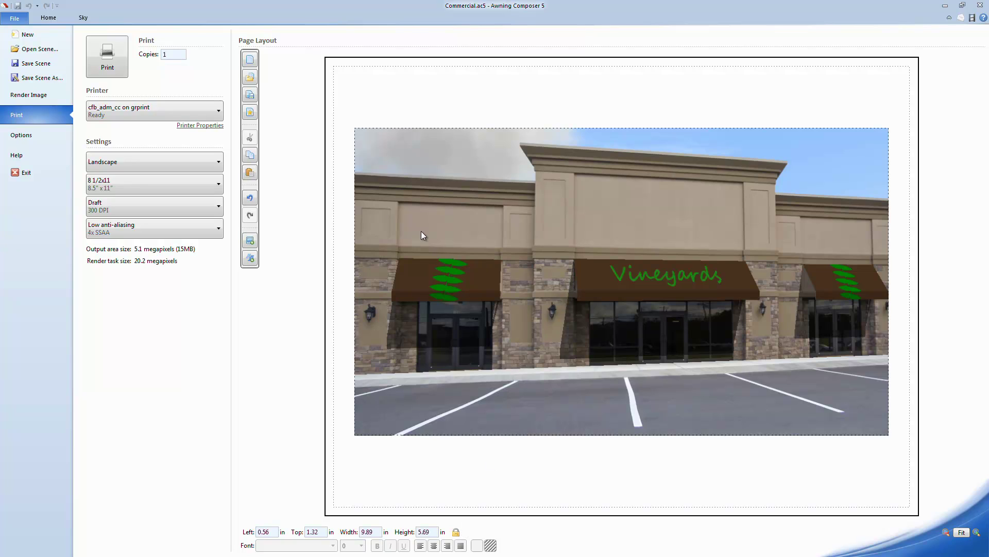
# Insert Engineering bottom Panel Blank.png and stretch it into a full-width table below the photo.
pyautogui.click(251, 244)
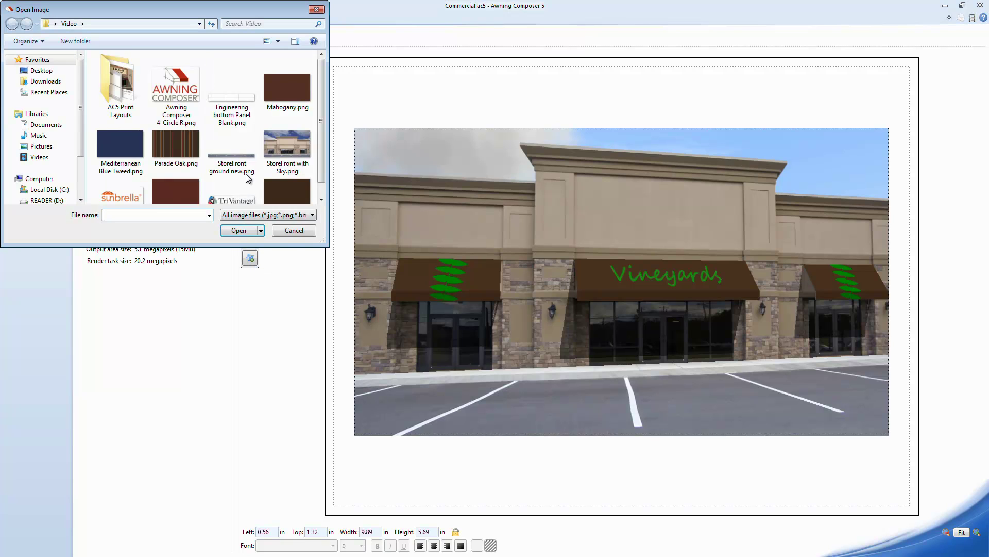
pyautogui.doubleClick(241, 108)
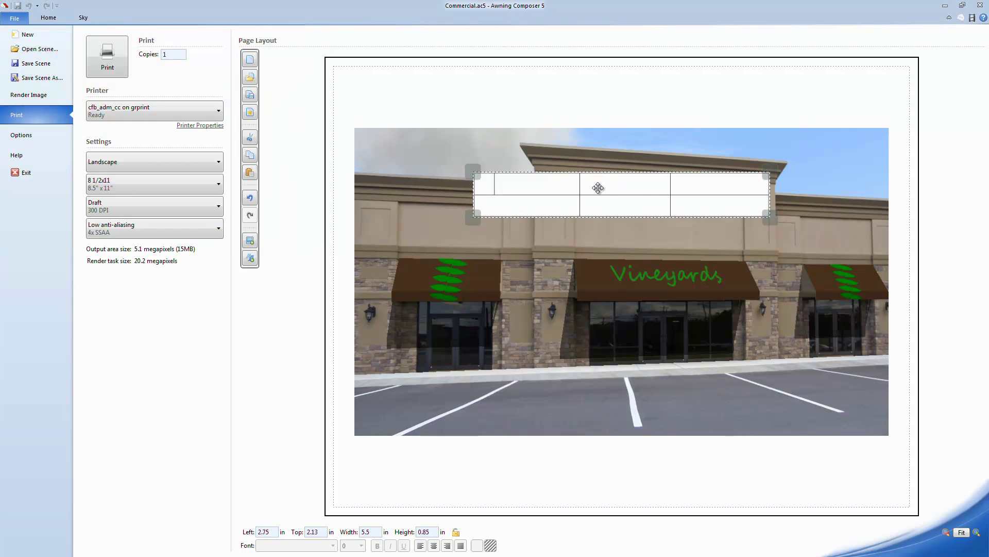
pyautogui.moveTo(567, 188); pyautogui.dragTo(479, 414)
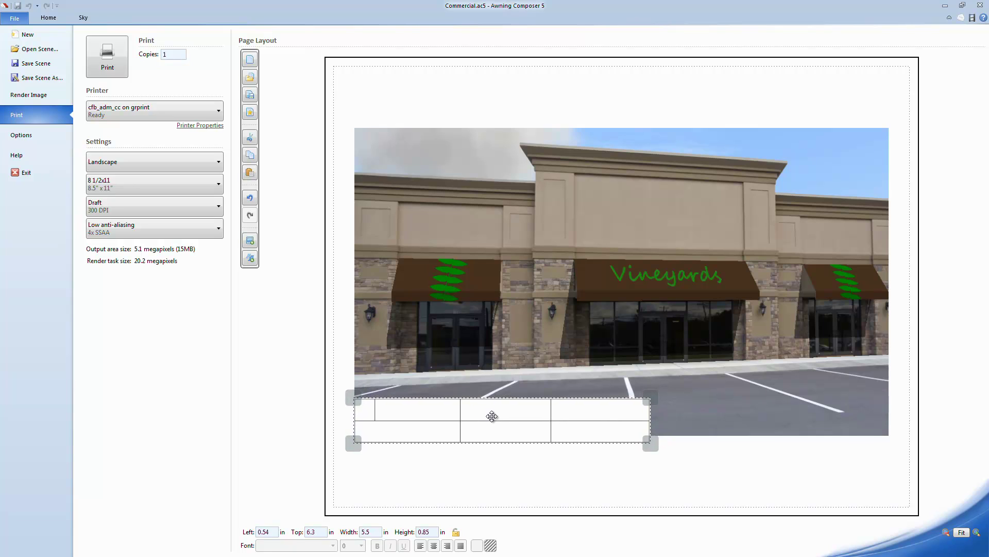
pyautogui.moveTo(652, 441); pyautogui.dragTo(893, 480)
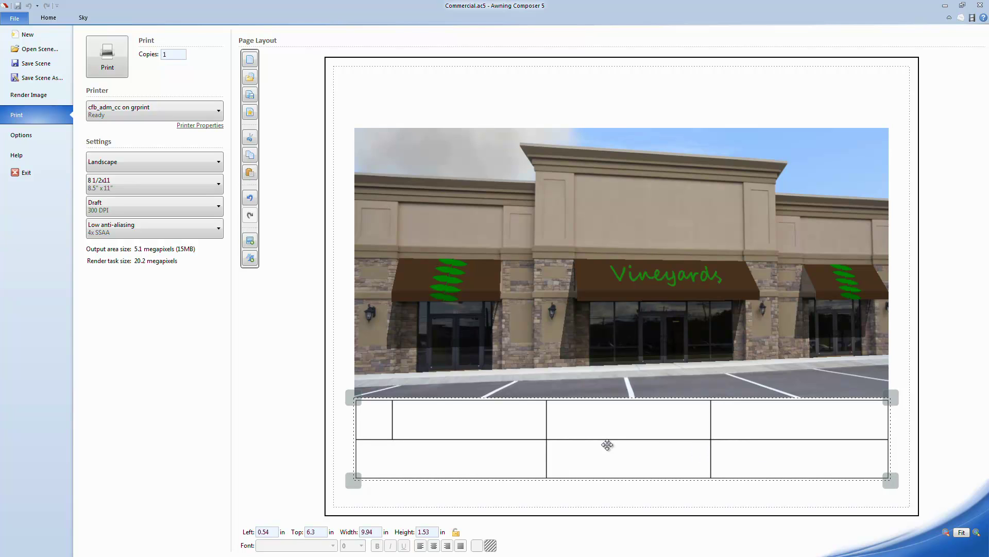
# Lock the 9.94 × 1.53 in table and nudge it down to 0.54, 6.6 in.
pyautogui.click(457, 533)
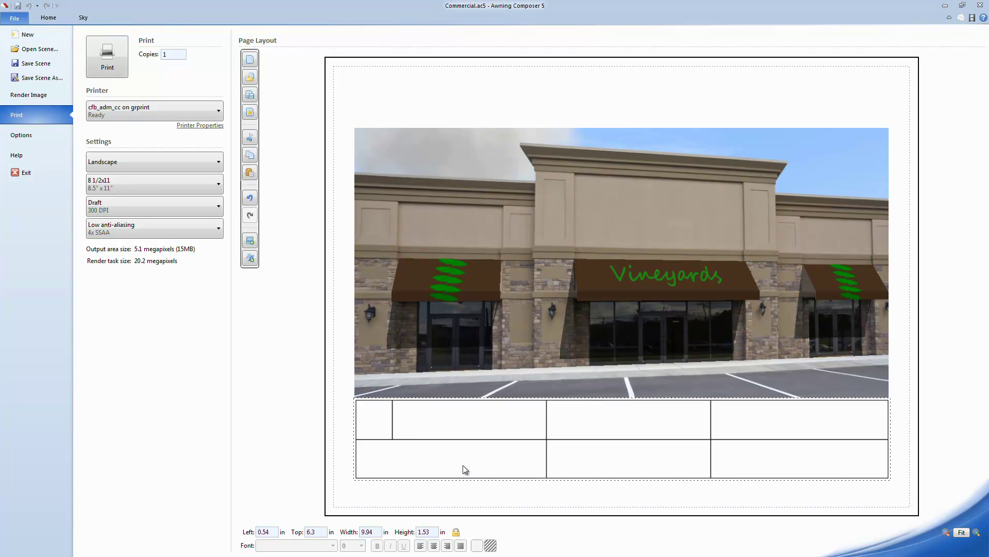
pyautogui.press('Down')
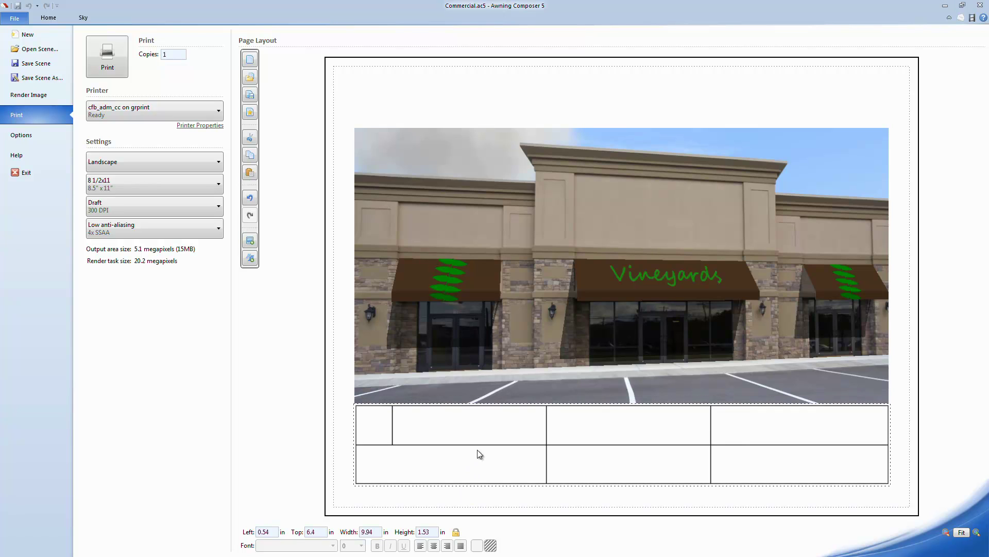
pyautogui.press('Down')
pyautogui.press('Down')
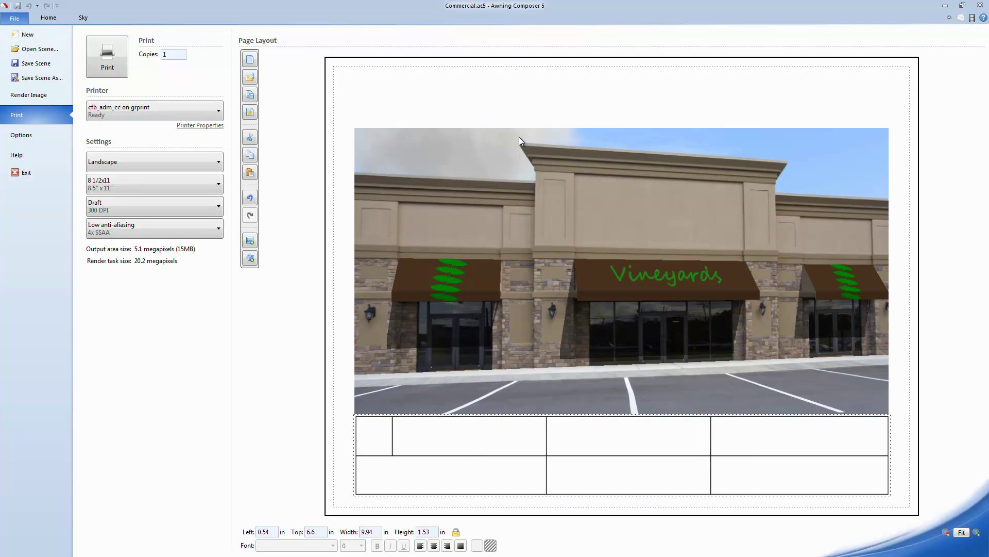
# Insert the TriVantage logo image and shrink it on the page.
pyautogui.click(246, 242)
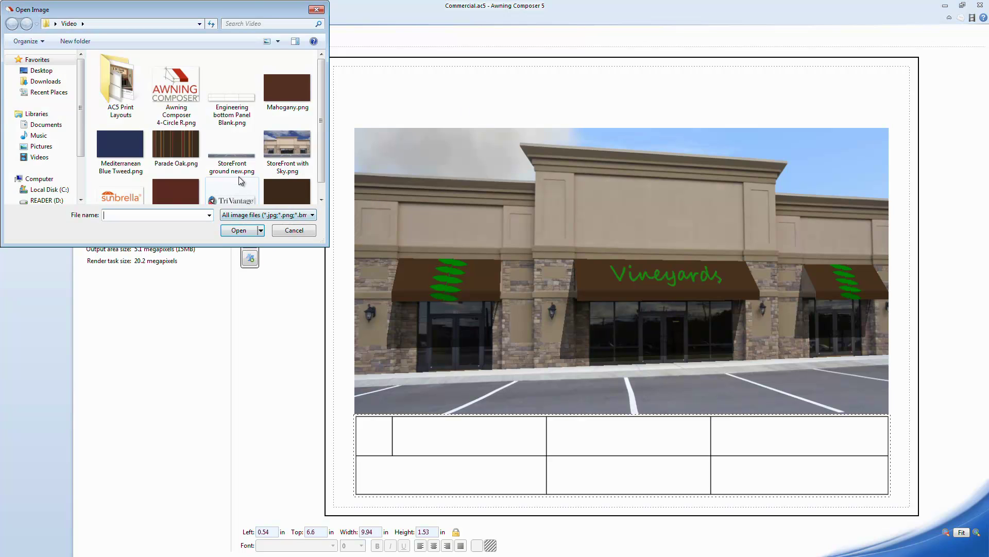
pyautogui.click(230, 204)
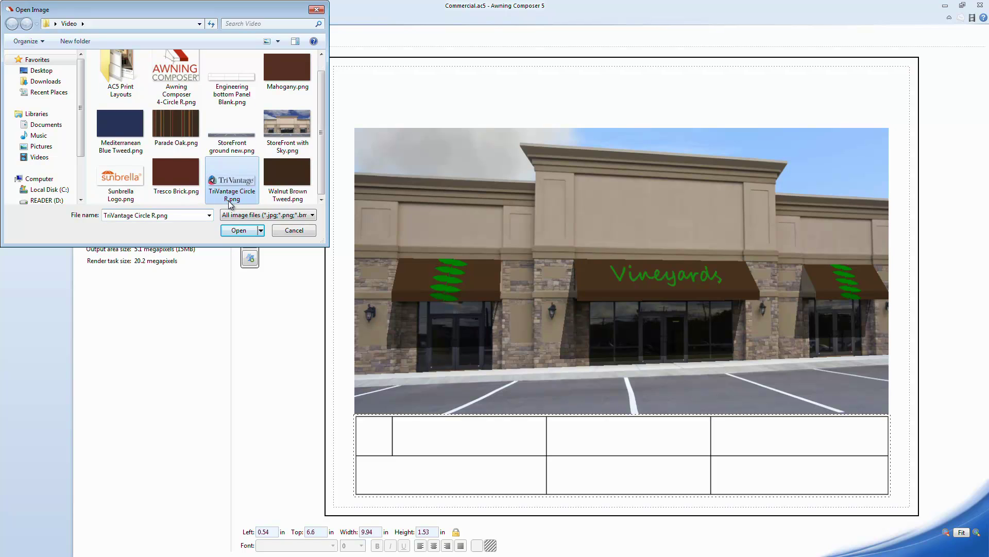
pyautogui.doubleClick(232, 192)
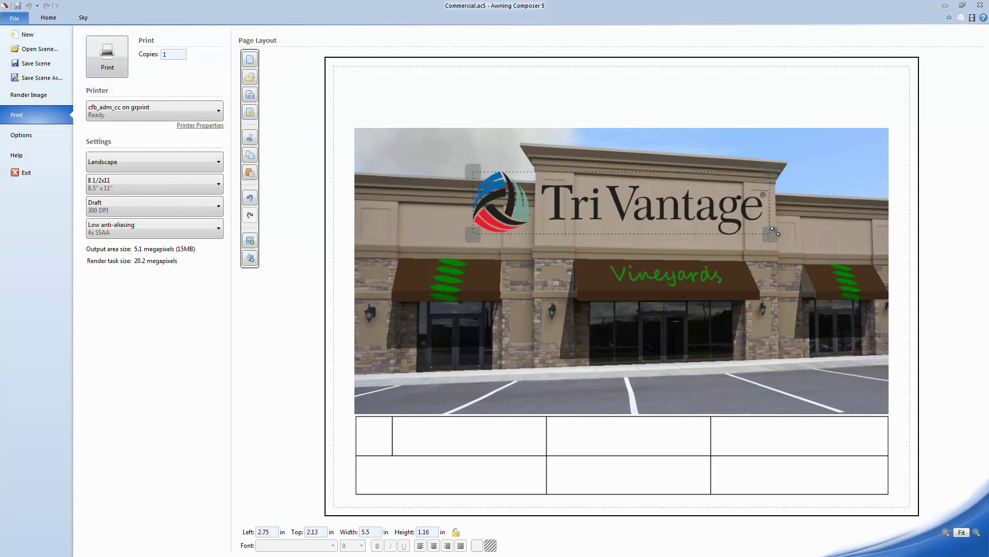
pyautogui.moveTo(770, 235); pyautogui.dragTo(483, 96)
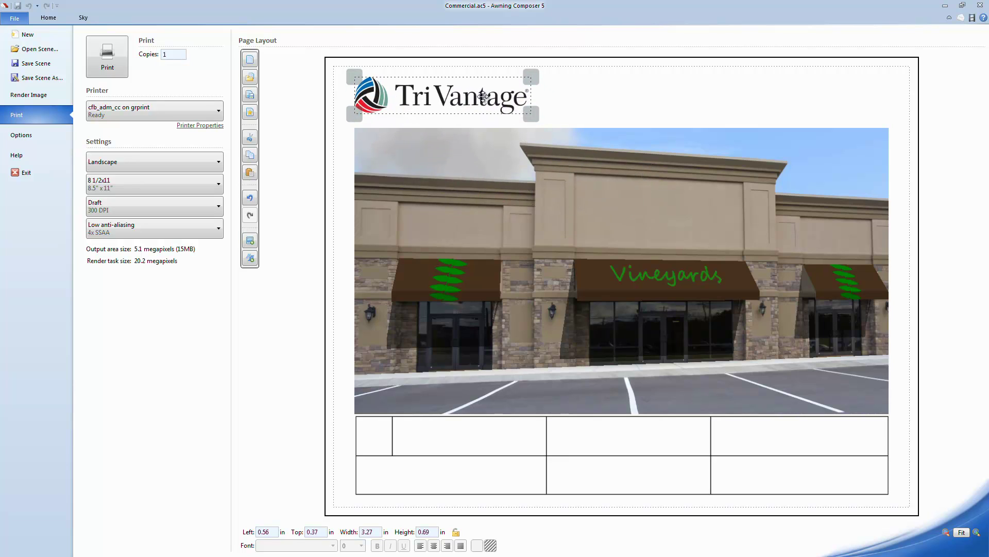
# Insert Sunbrella Logo.png at 2.78 × 1.15 in in the top-right corner at 7.66, 0.13 in.
pyautogui.click(251, 240)
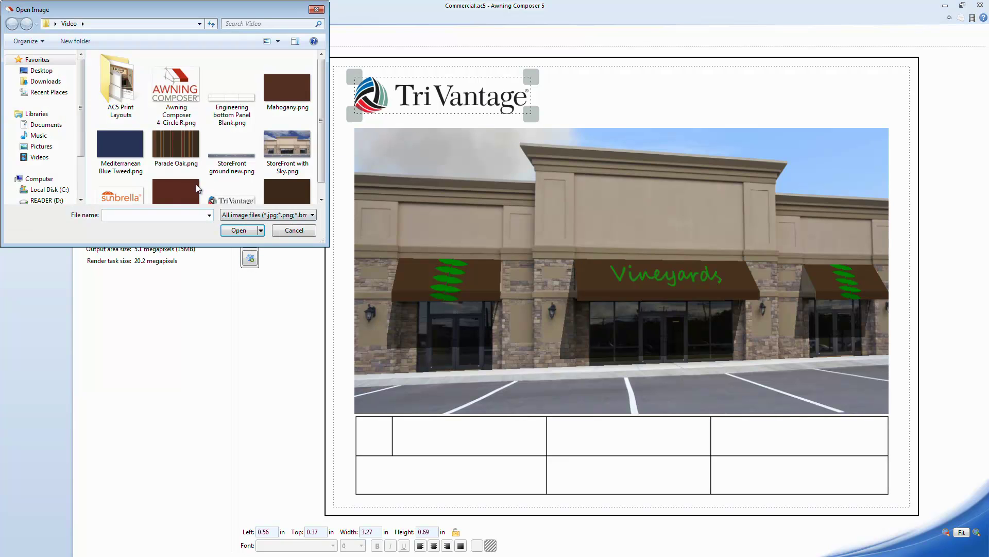
pyautogui.click(119, 186)
pyautogui.doubleClick(118, 179)
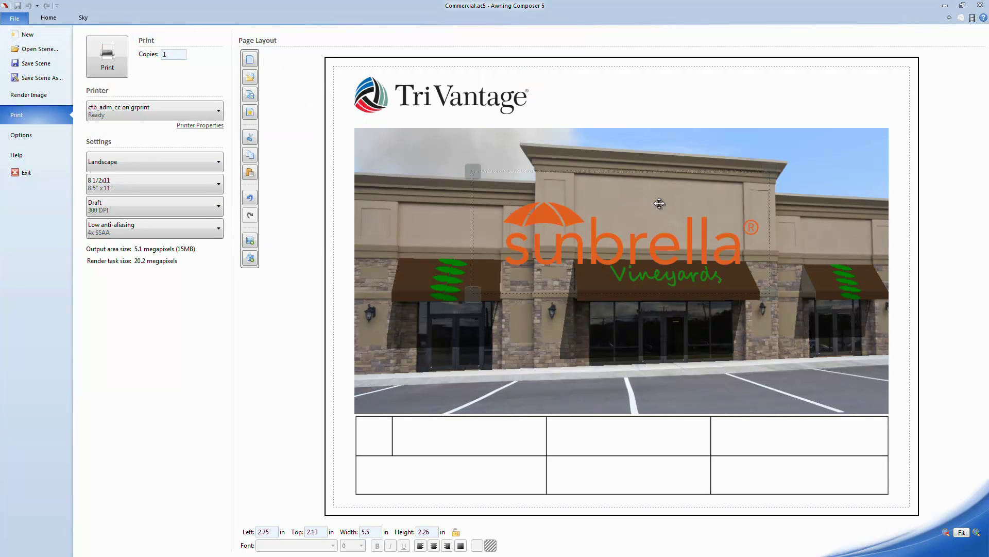
pyautogui.moveTo(772, 292); pyautogui.dragTo(623, 232)
pyautogui.moveTo(573, 181); pyautogui.dragTo(844, 102)
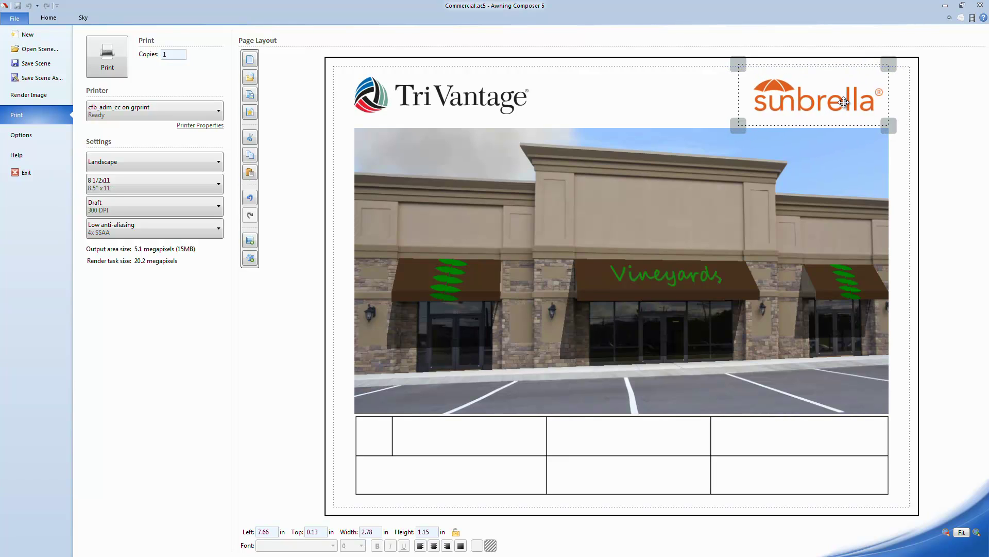
pyautogui.click(650, 117)
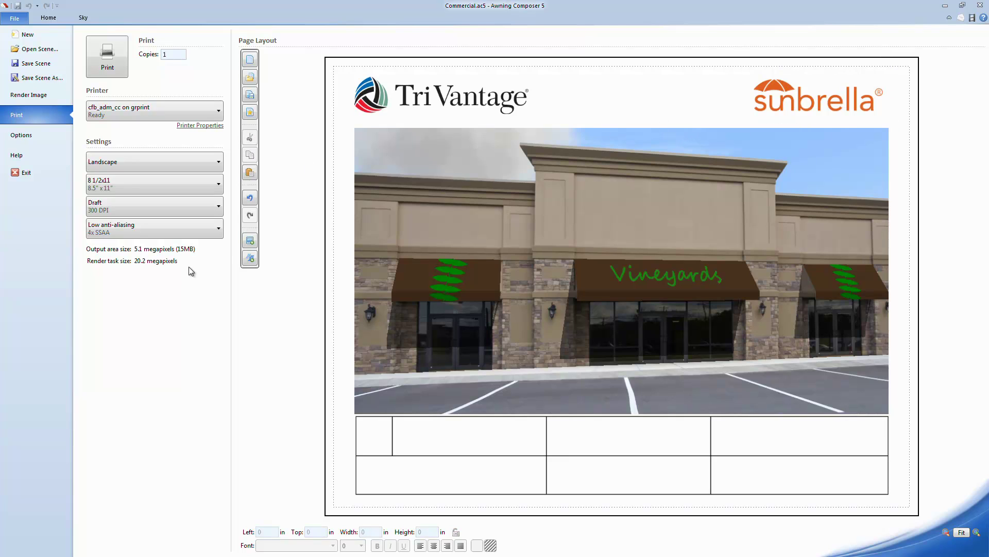
# Insert Walnut Brown Tweed.png as a 3.3 × 1.89 in box at 7.14, 1.3 in.
pyautogui.click(250, 241)
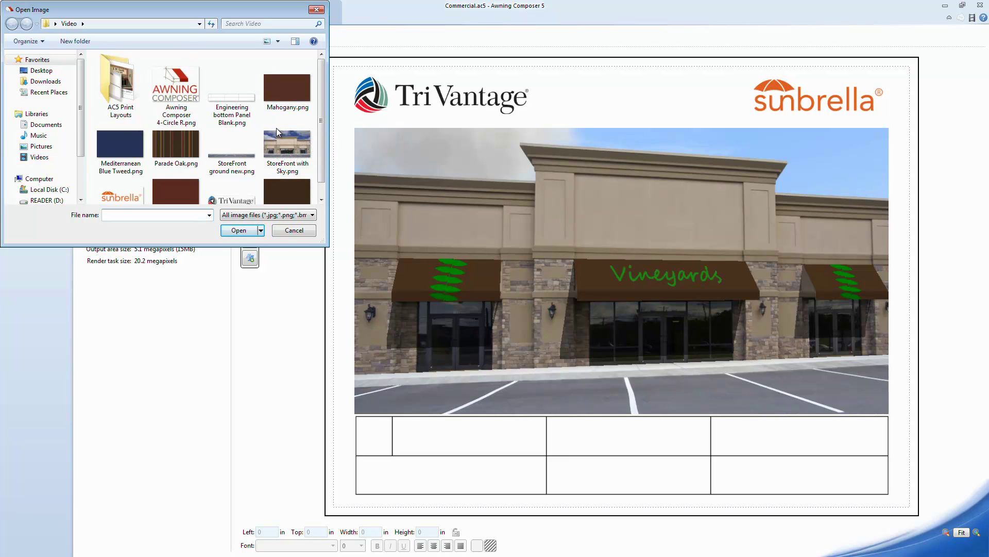
pyautogui.scroll(-1, 317, 162)
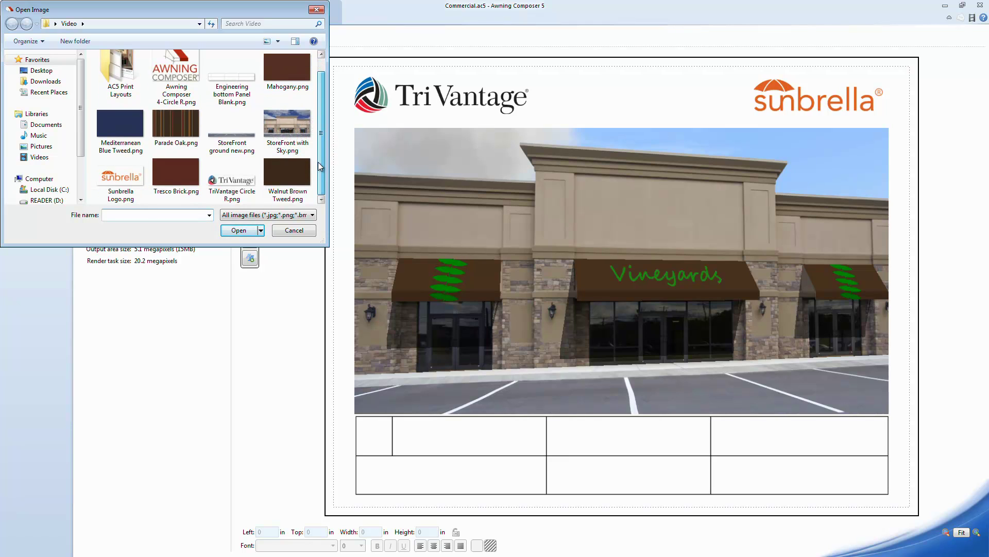
pyautogui.doubleClick(295, 175)
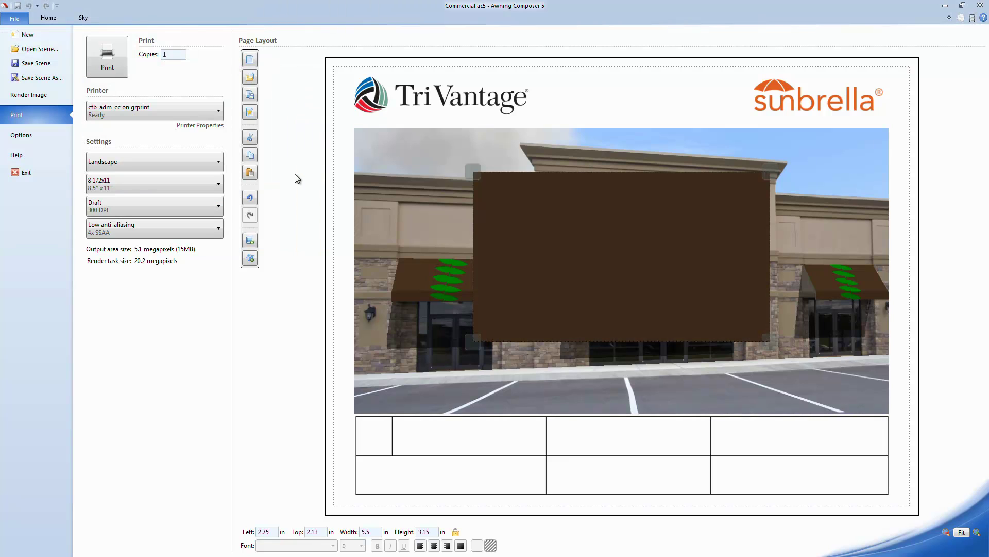
pyautogui.moveTo(473, 341); pyautogui.dragTo(601, 275)
pyautogui.moveTo(655, 233); pyautogui.dragTo(769, 192)
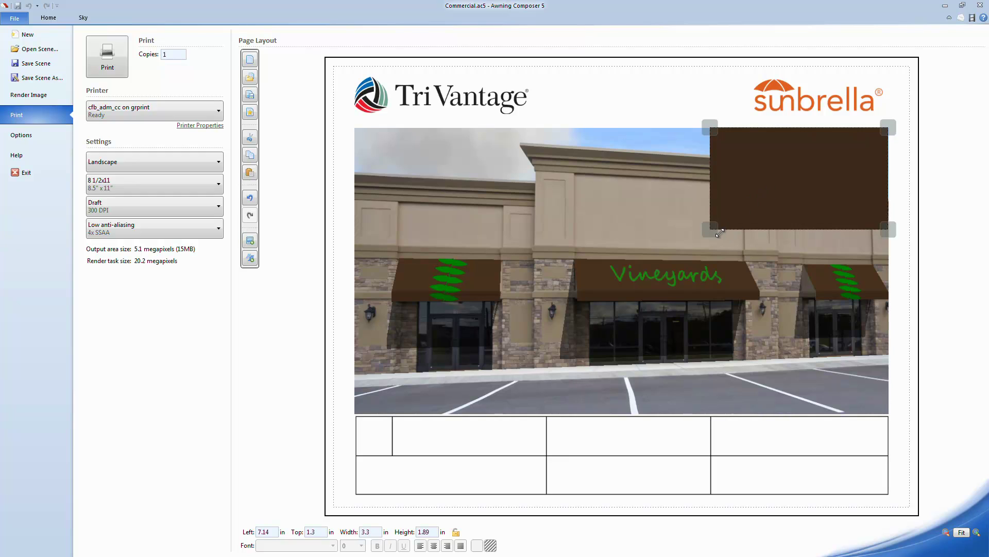
pyautogui.click(637, 114)
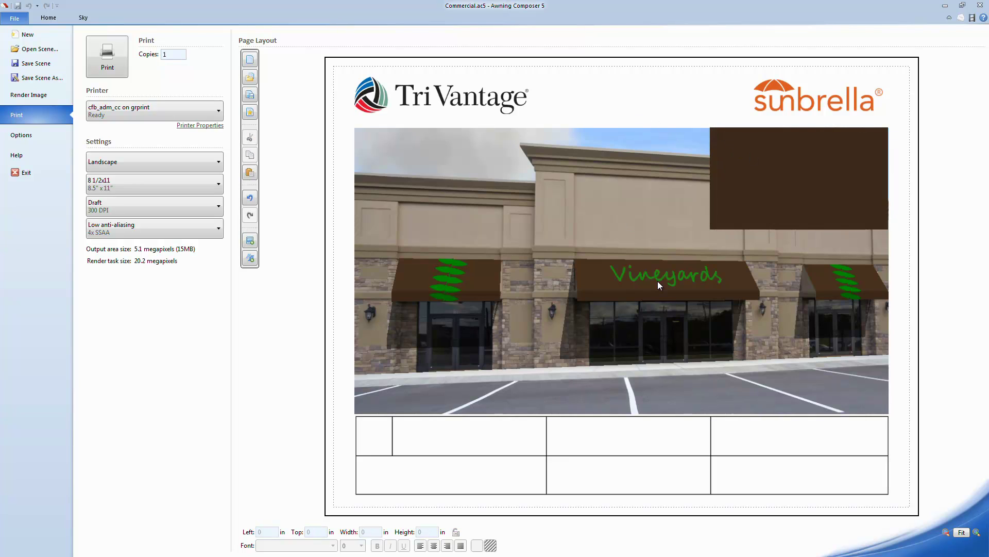
# Zoom the page preview in and out, then pan to the brown box at the render's top-right.
pyautogui.scroll(4, 652, 261)
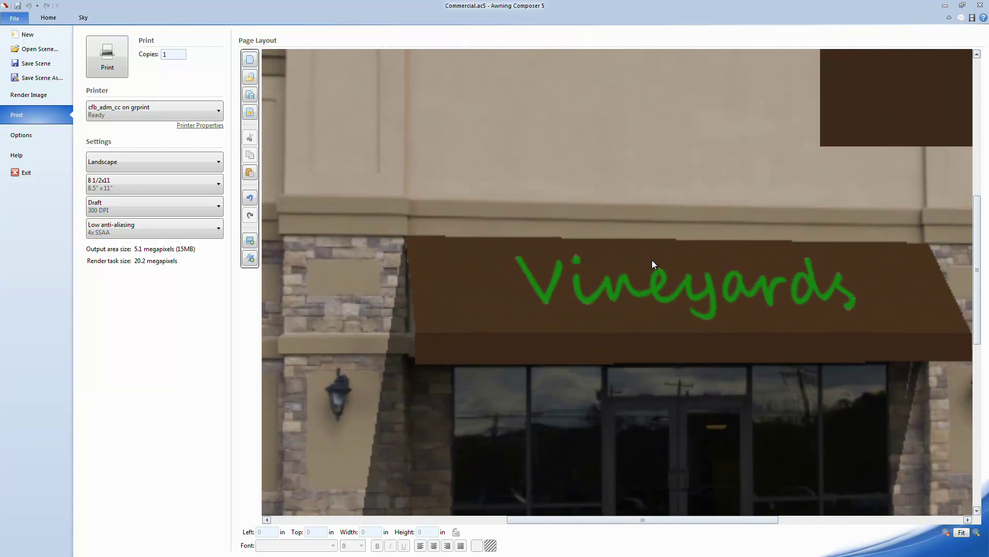
pyautogui.scroll(-1, 652, 260)
pyautogui.scroll(-5, 650, 264)
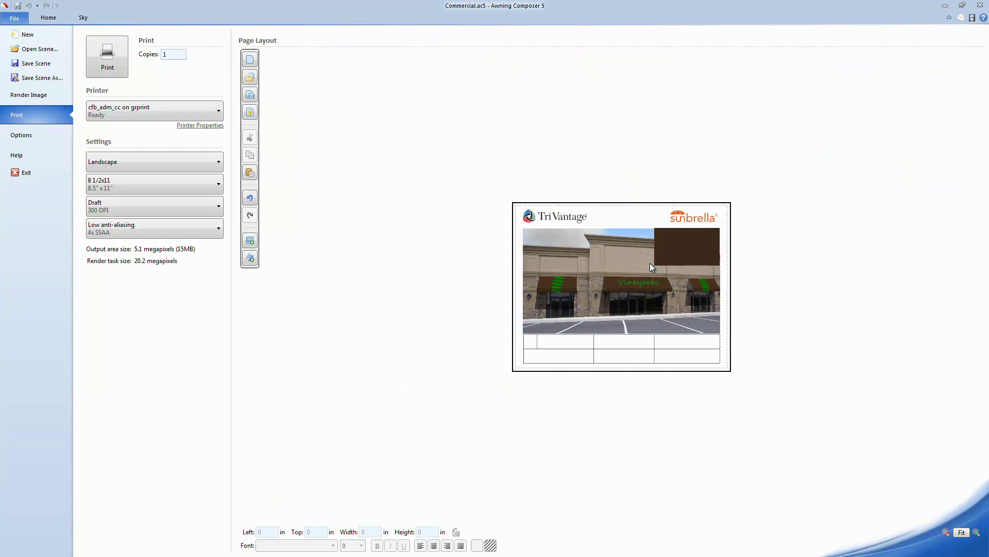
pyautogui.scroll(3, 639, 263)
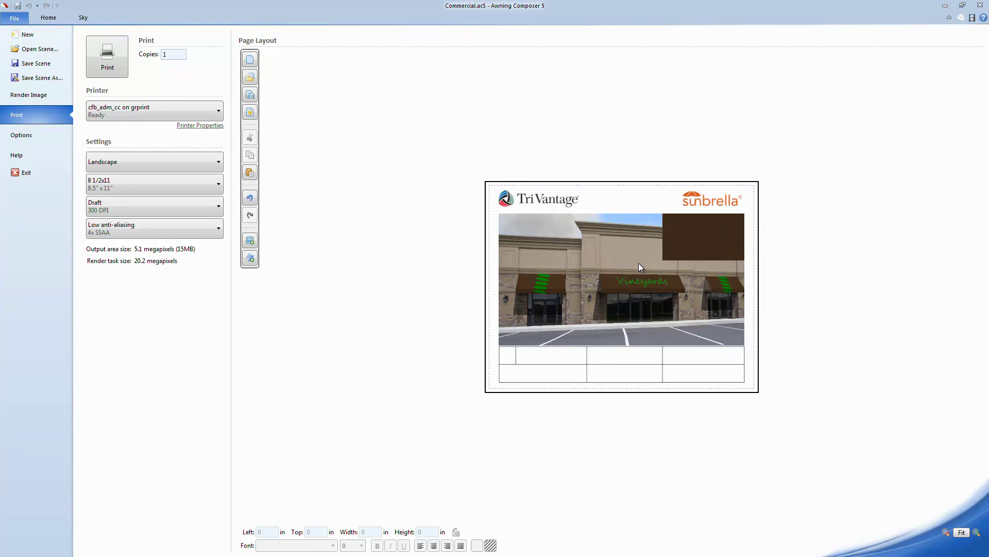
pyautogui.click(976, 532)
pyautogui.click(976, 532)
pyautogui.click(976, 532)
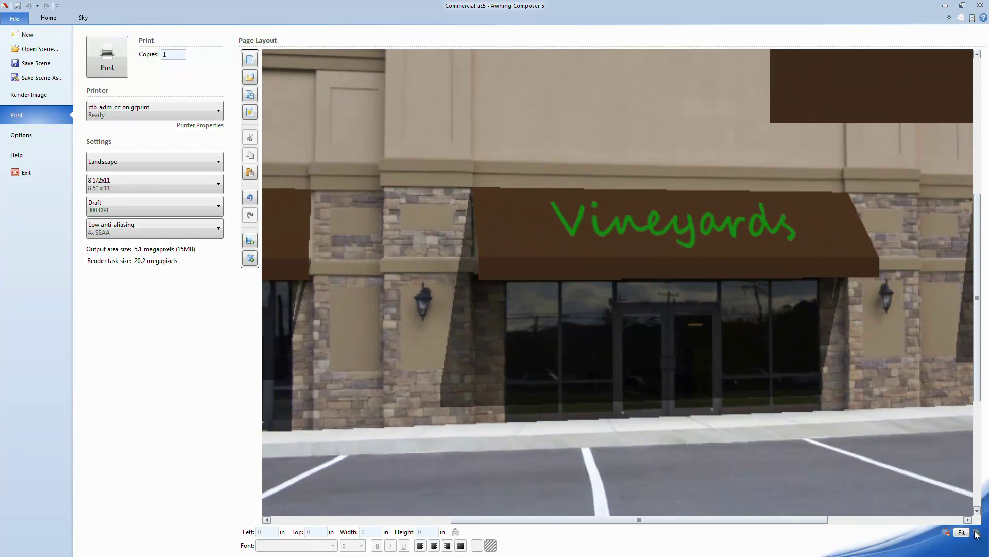
pyautogui.click(946, 532)
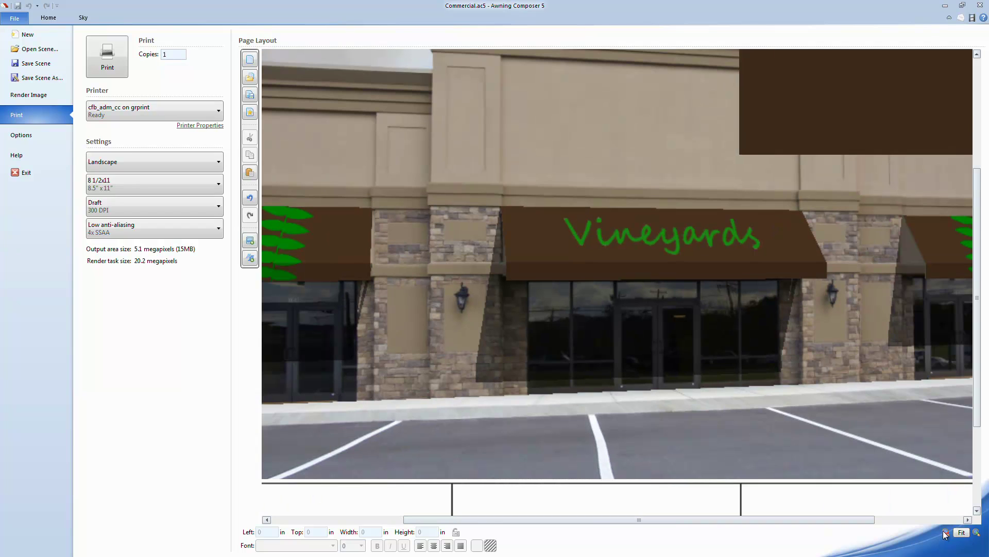
pyautogui.click(961, 532)
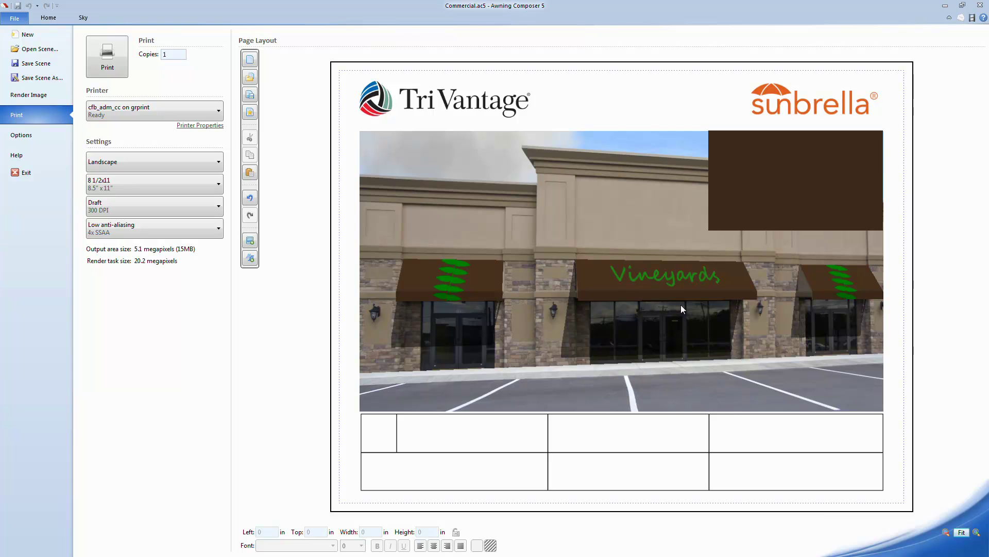
pyautogui.scroll(4, 681, 305)
pyautogui.moveTo(912, 89); pyautogui.dragTo(403, 445)
# Nudge the brown box right with Shift+Right so it sits at 7.15, 1.3 in.
pyautogui.click(584, 283)
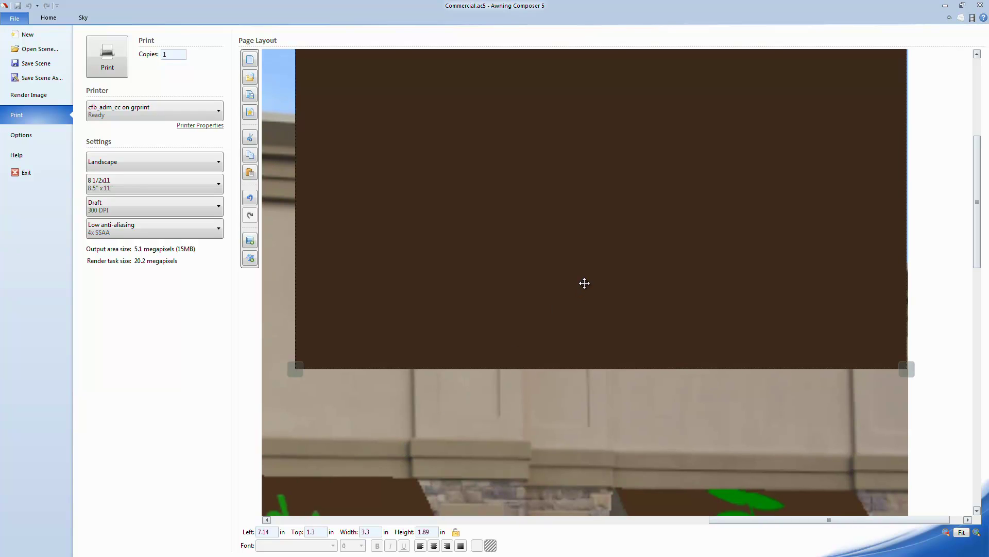
pyautogui.hotkey('shift', 'Right')
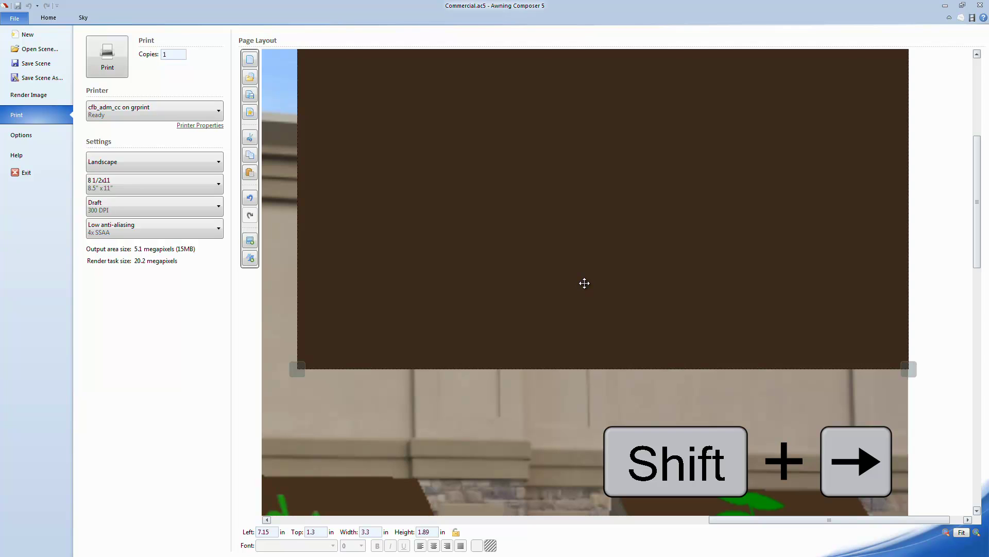
pyautogui.scroll(-3, 584, 283)
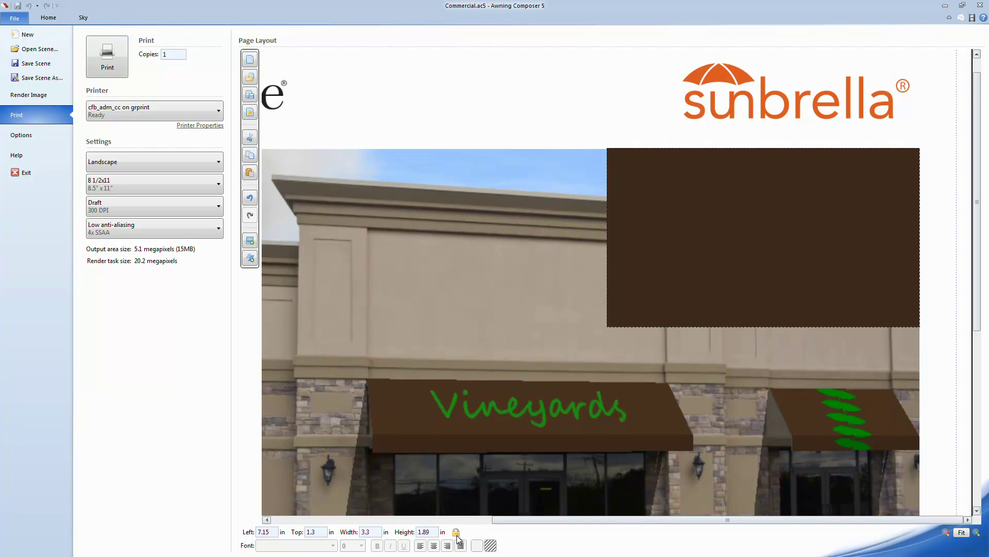
pyautogui.scroll(-3, 482, 383)
pyautogui.scroll(1, 479, 384)
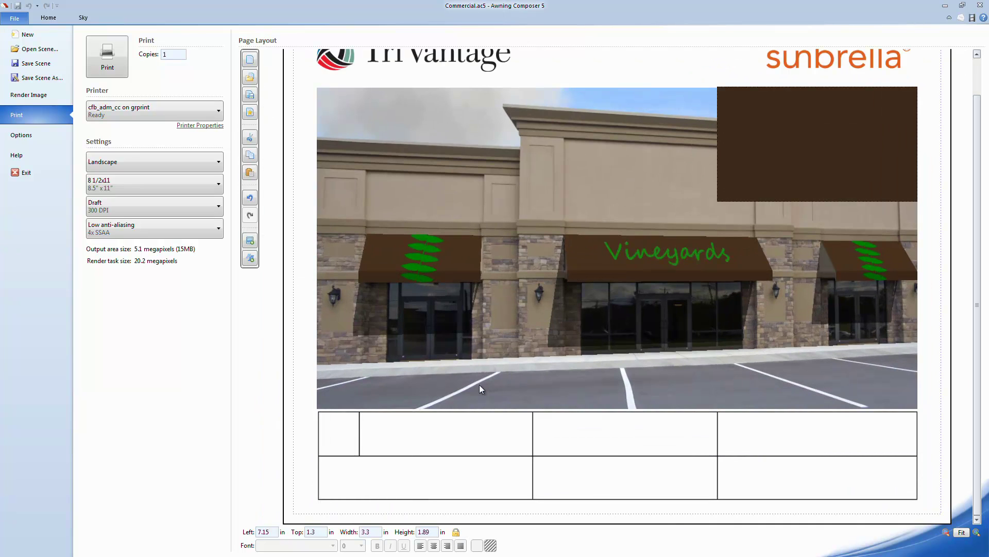
pyautogui.scroll(2, 462, 408)
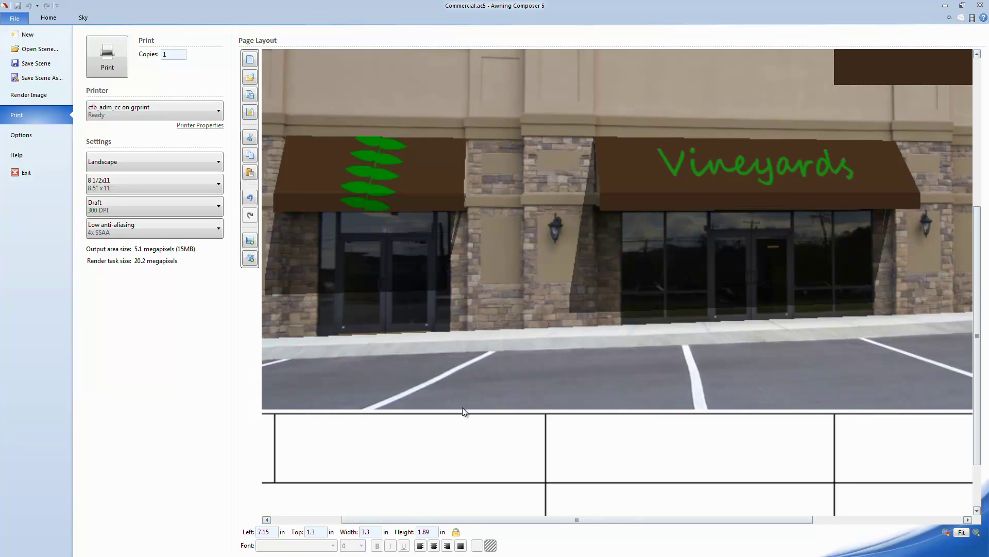
# Select the storefront photo and the spec table to check them, then undo the selection.
pyautogui.click(483, 441)
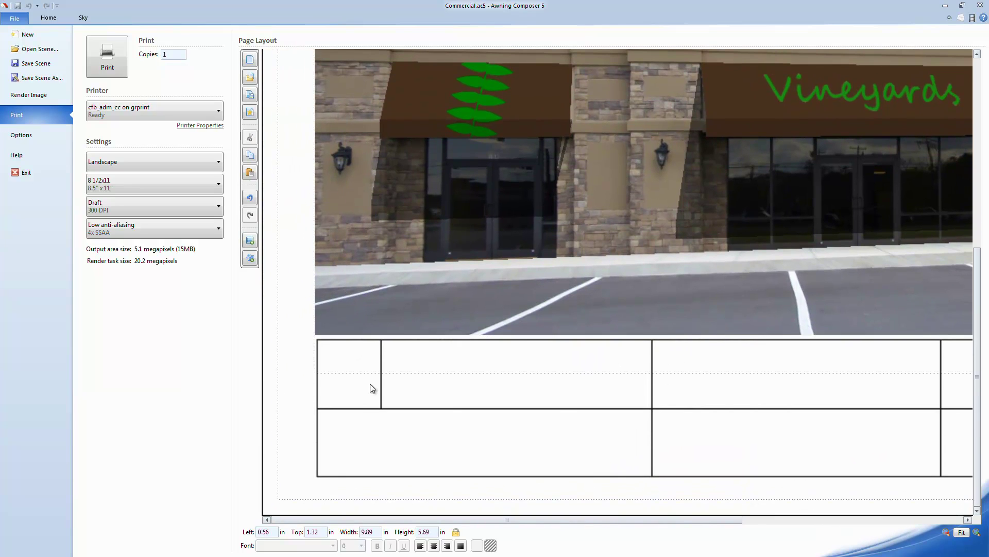
pyautogui.click(370, 383)
pyautogui.hotkey('ctrl', 'z')
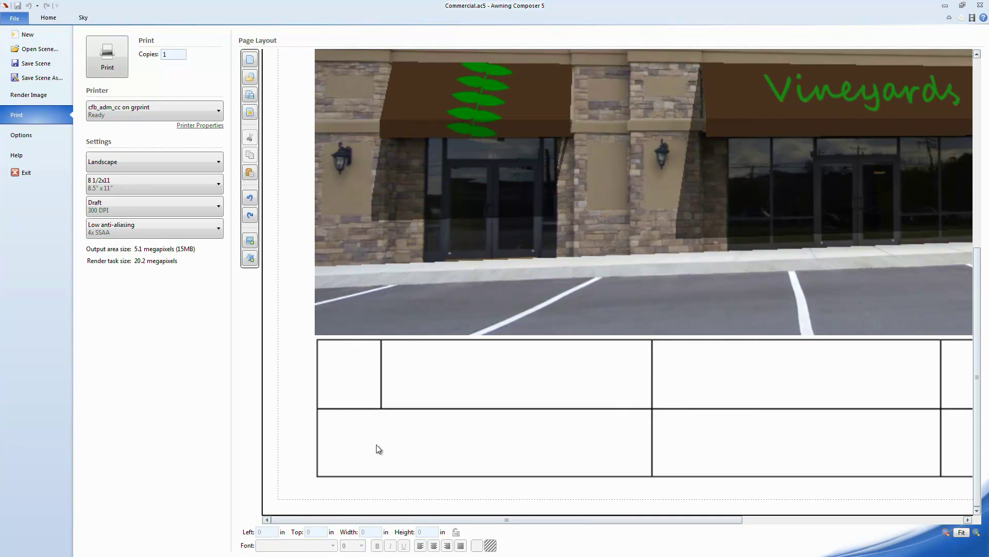
# Add a single-line 3.17 × 0.3 in text box in the table's top row at 0.62, 6.68 in.
pyautogui.click(250, 260)
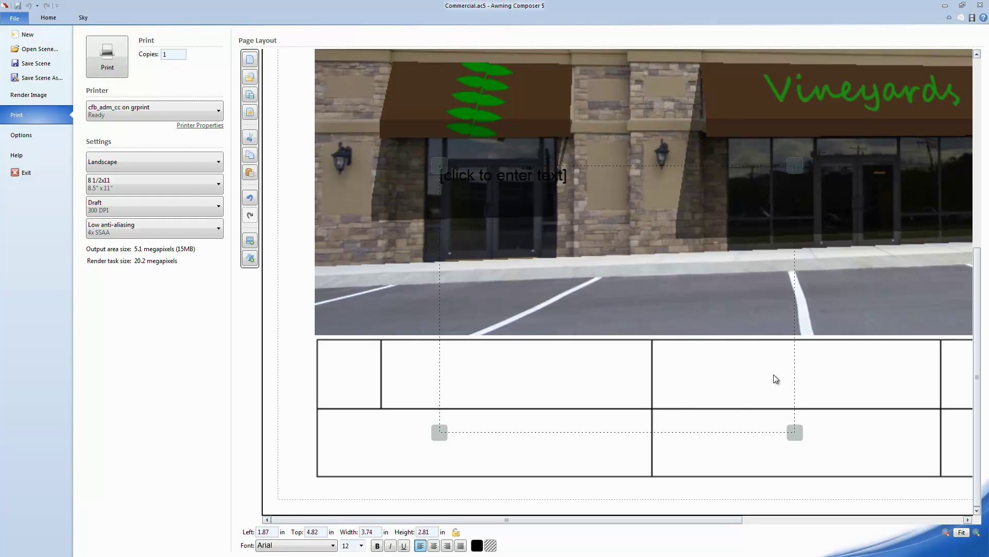
pyautogui.moveTo(796, 432); pyautogui.dragTo(740, 196)
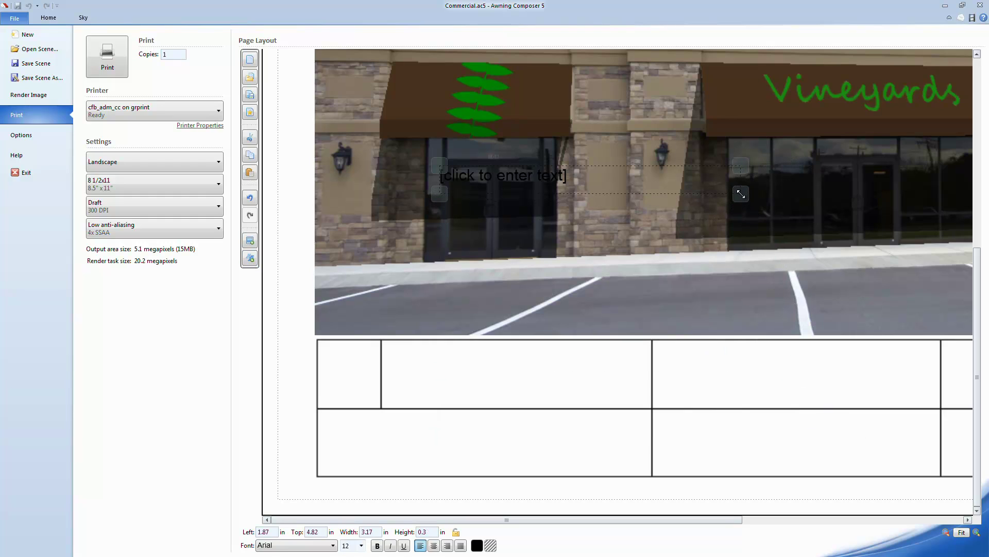
pyautogui.moveTo(477, 175); pyautogui.dragTo(366, 353)
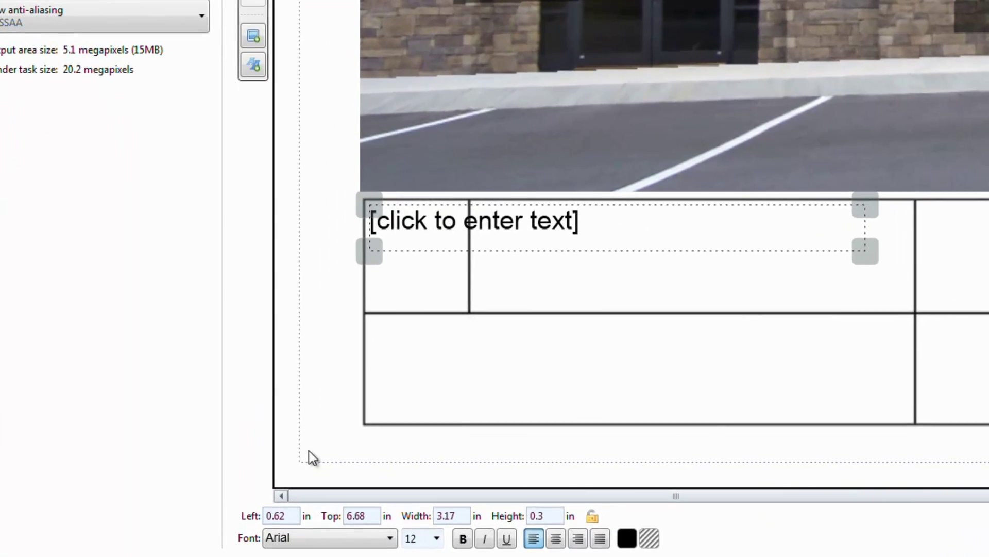
# Keep Arial 12 as the text box font and turn on bold.
pyautogui.click(313, 537)
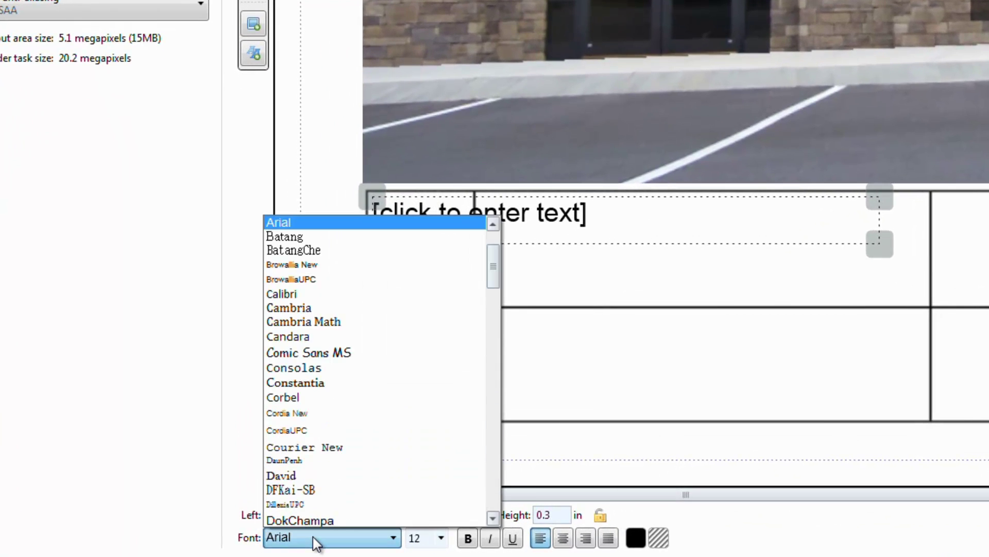
pyautogui.click(314, 536)
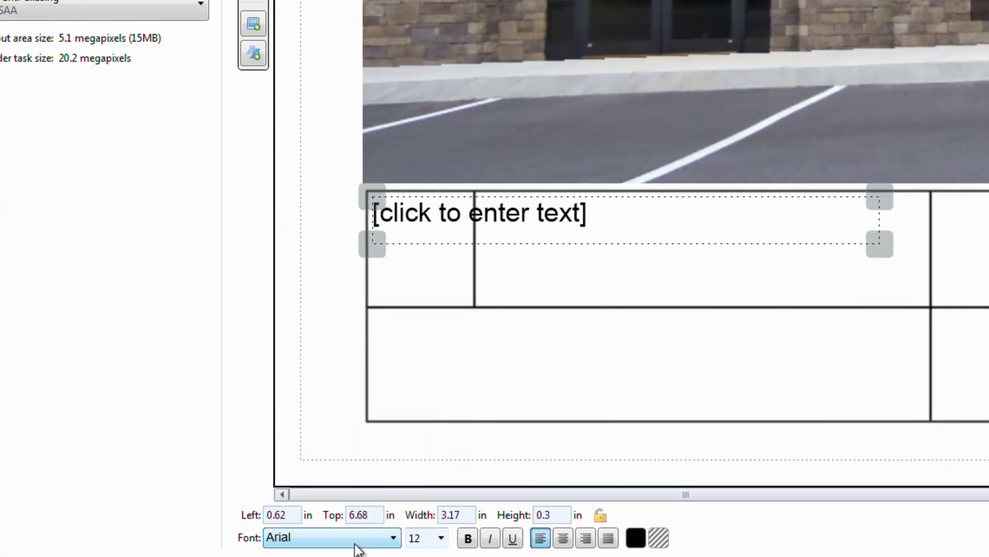
pyautogui.click(441, 538)
pyautogui.click(441, 538)
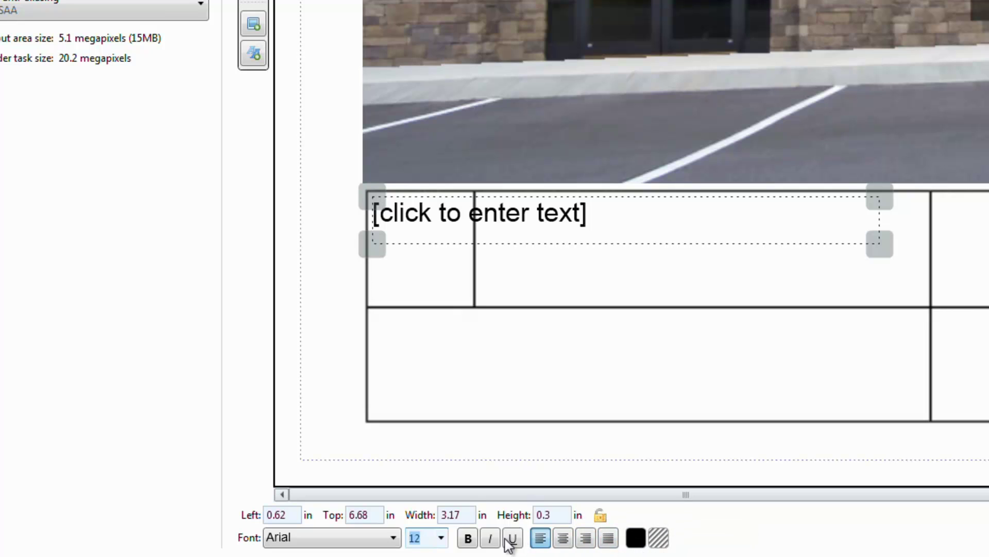
pyautogui.click(469, 538)
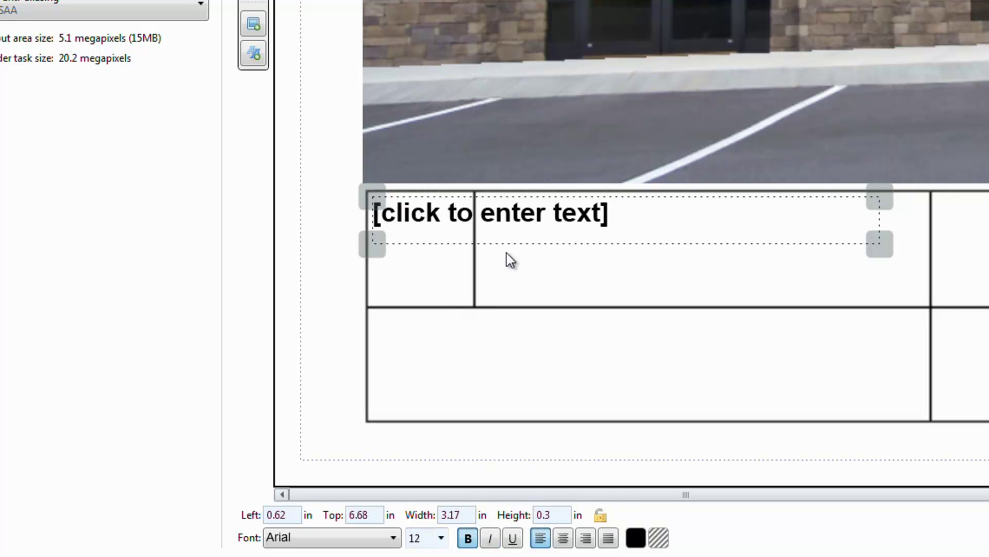
# Type the heading 'Initials' into the text box and select it.
pyautogui.click(514, 221)
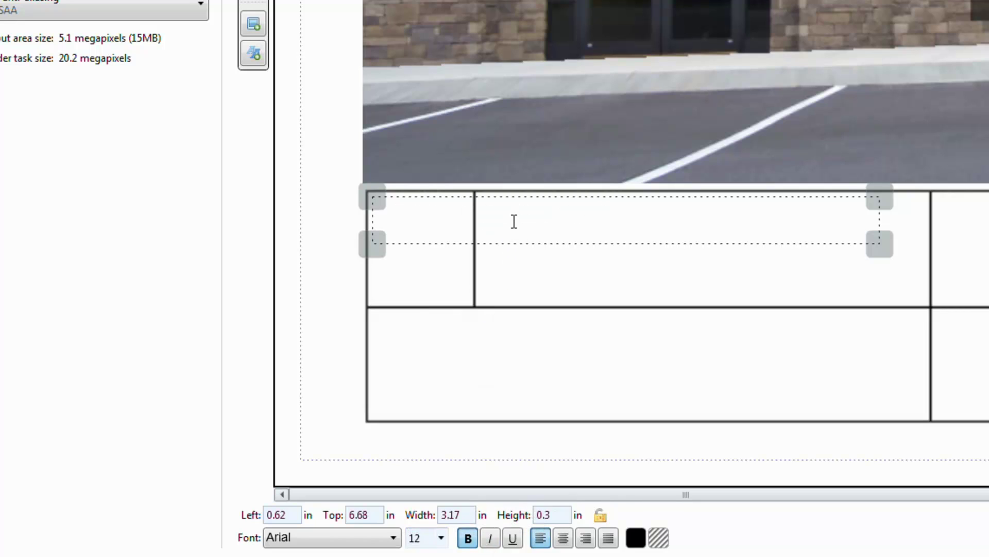
pyautogui.write('Initials')
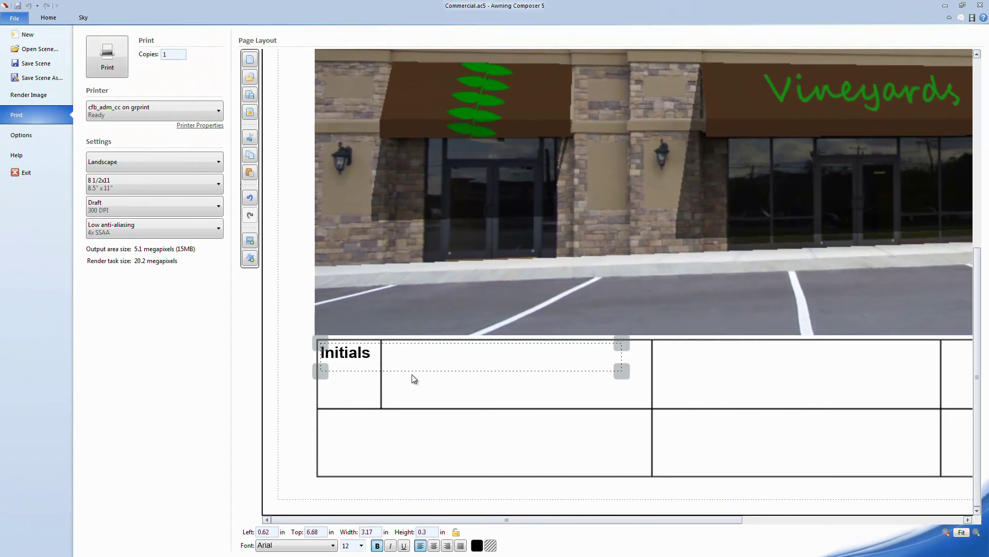
pyautogui.click(516, 265)
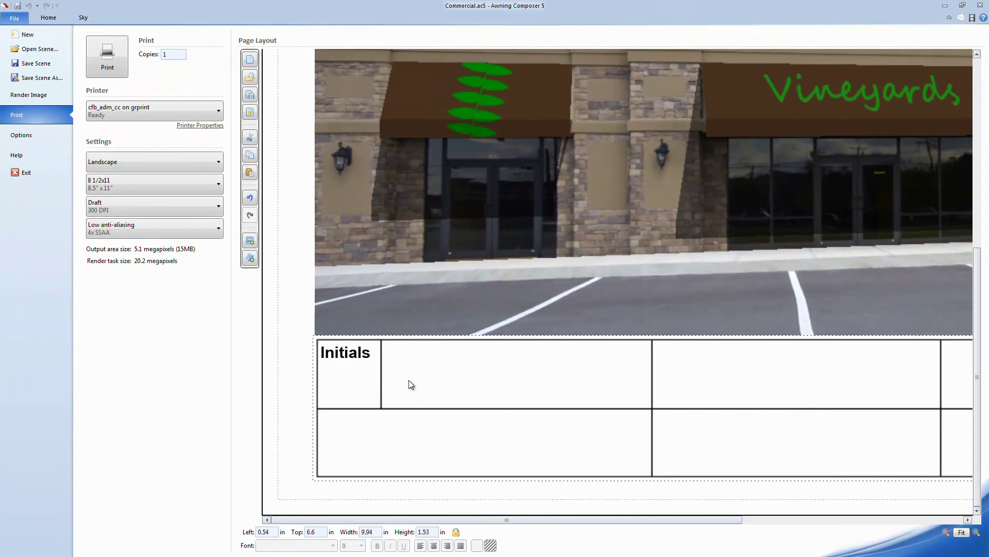
pyautogui.click(368, 364)
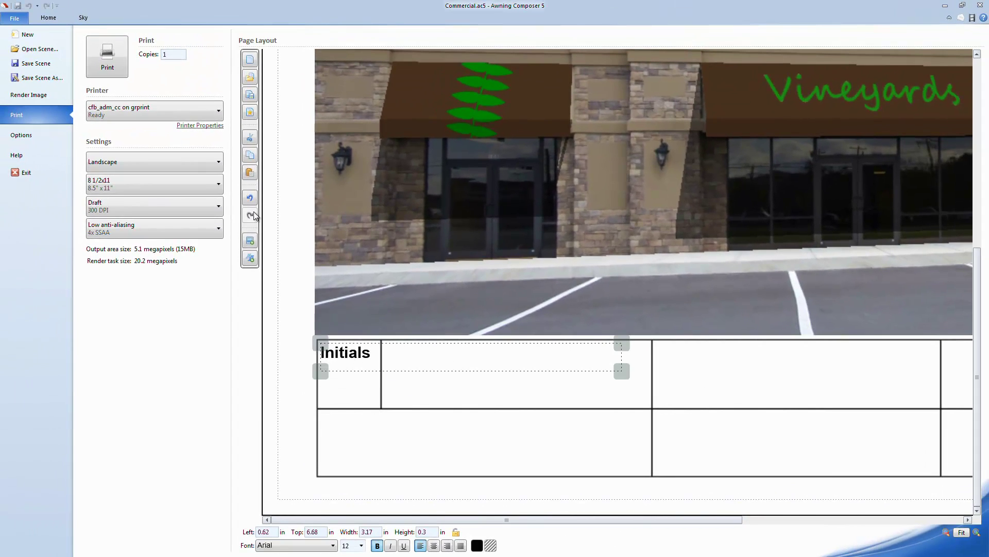
# Duplicate the Initials box into the next cell and retitle it 'Description'.
pyautogui.click(251, 155)
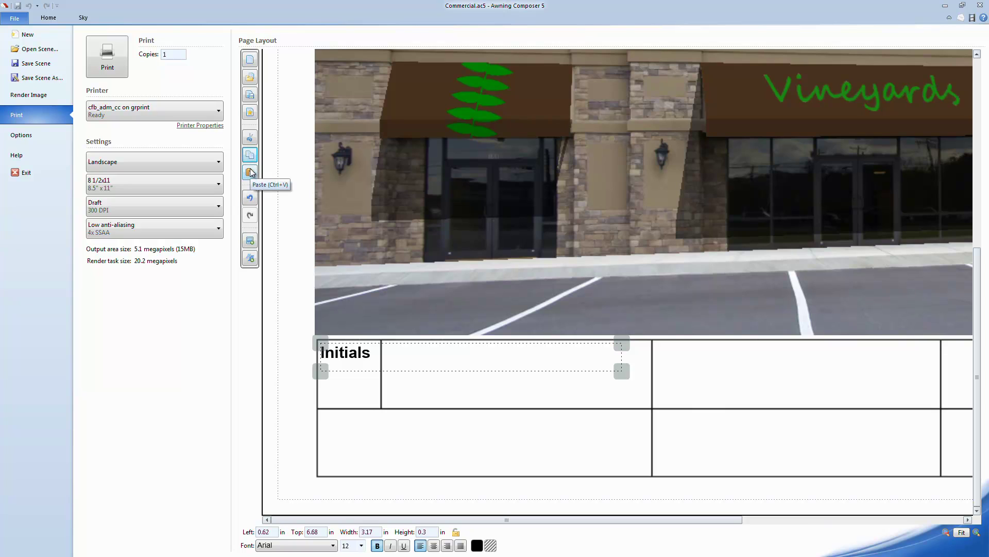
pyautogui.click(250, 172)
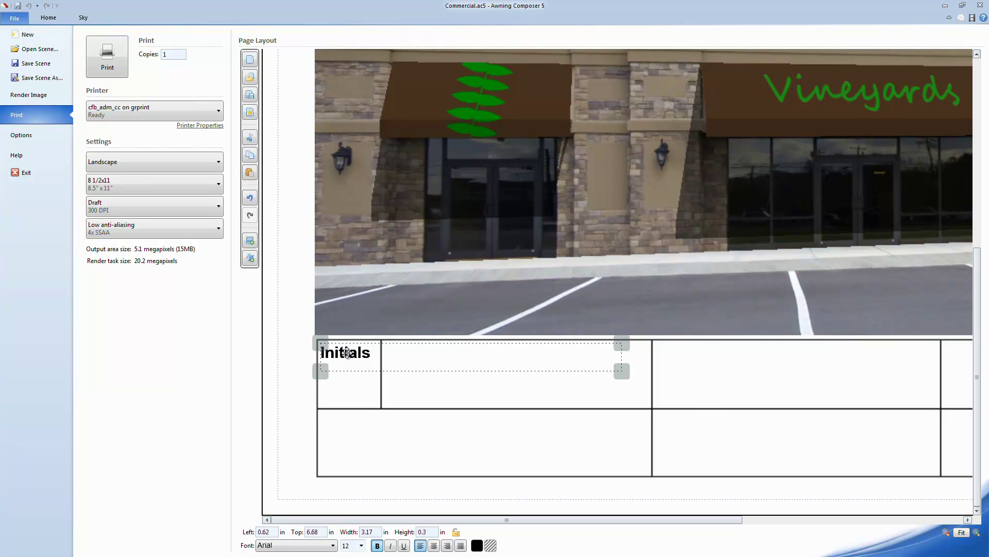
pyautogui.moveTo(347, 353); pyautogui.dragTo(411, 356)
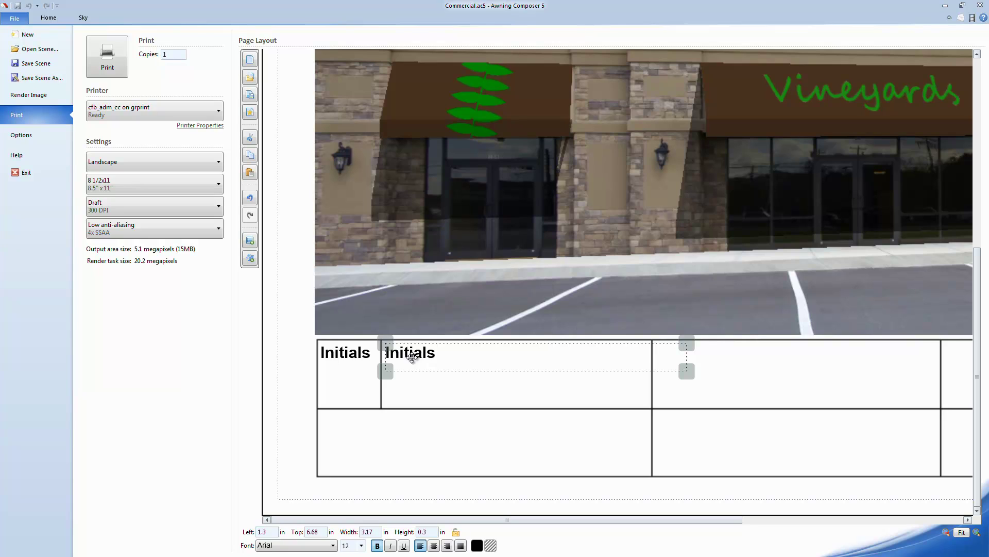
pyautogui.moveTo(409, 364); pyautogui.dragTo(443, 350)
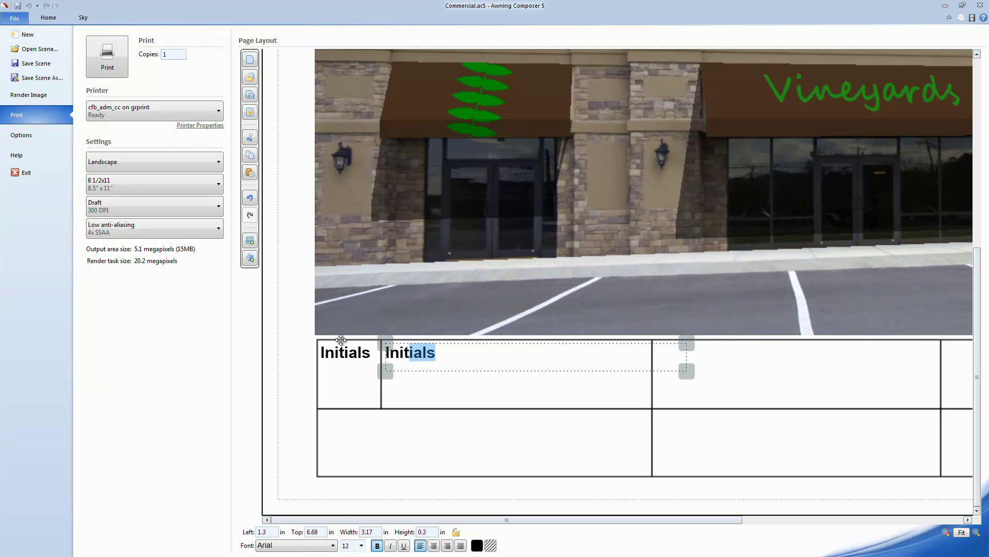
pyautogui.moveTo(341, 340); pyautogui.dragTo(329, 338)
pyautogui.write('Descr')
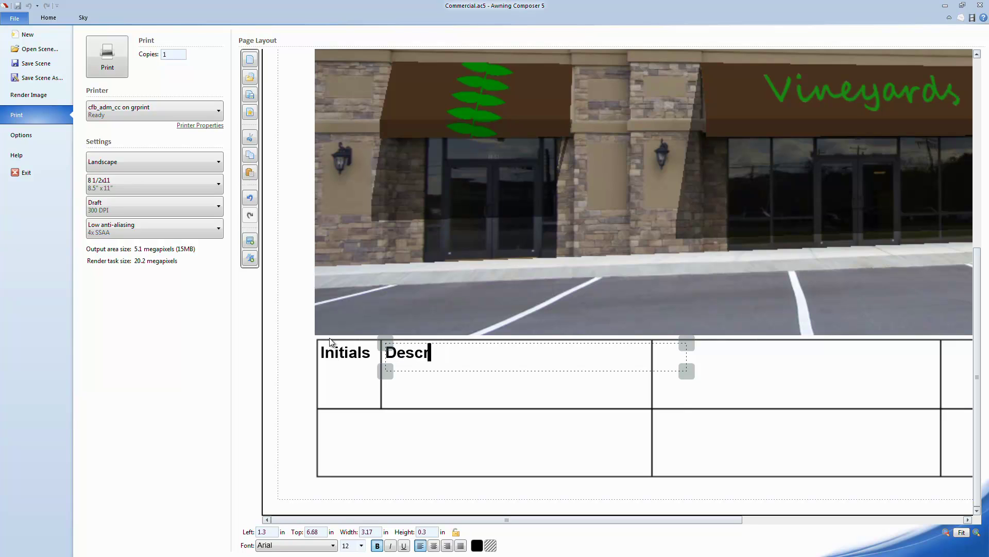
pyautogui.write('iption')
pyautogui.click(424, 364)
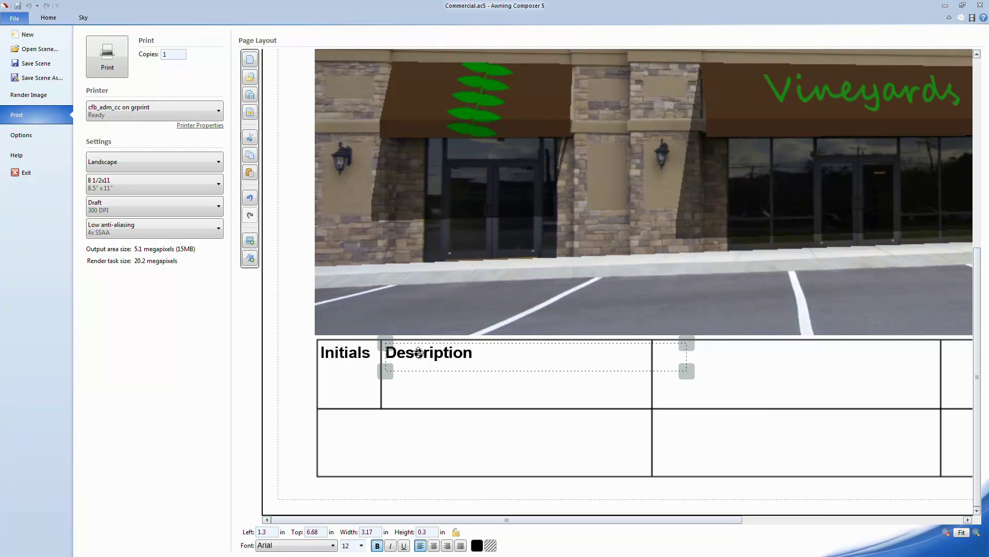
# Copy headings into the next columns, titled 'Fabric/Color' and 'Construction/Installation'.
pyautogui.moveTo(432, 361); pyautogui.dragTo(689, 364)
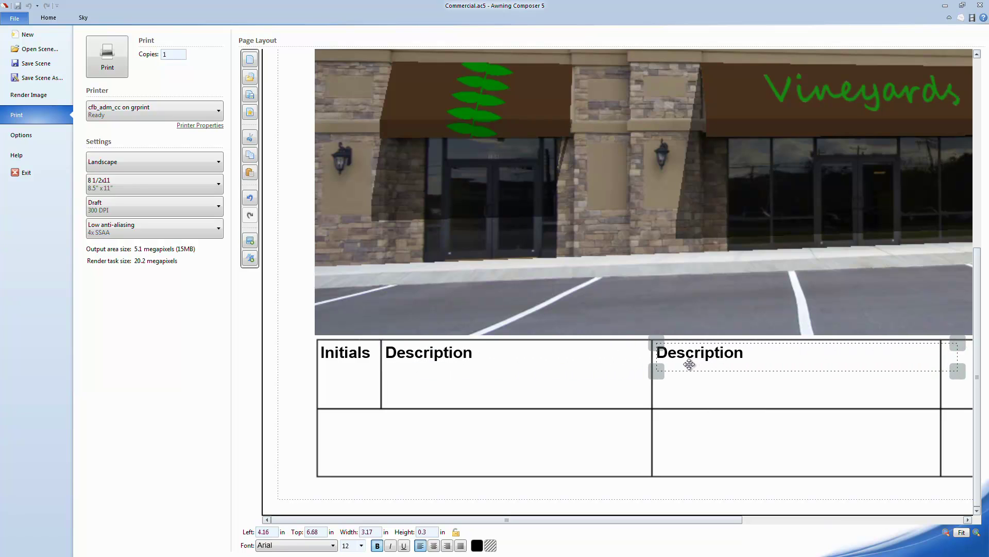
pyautogui.moveTo(775, 351); pyautogui.dragTo(705, 352)
pyautogui.moveTo(639, 347); pyautogui.dragTo(641, 351)
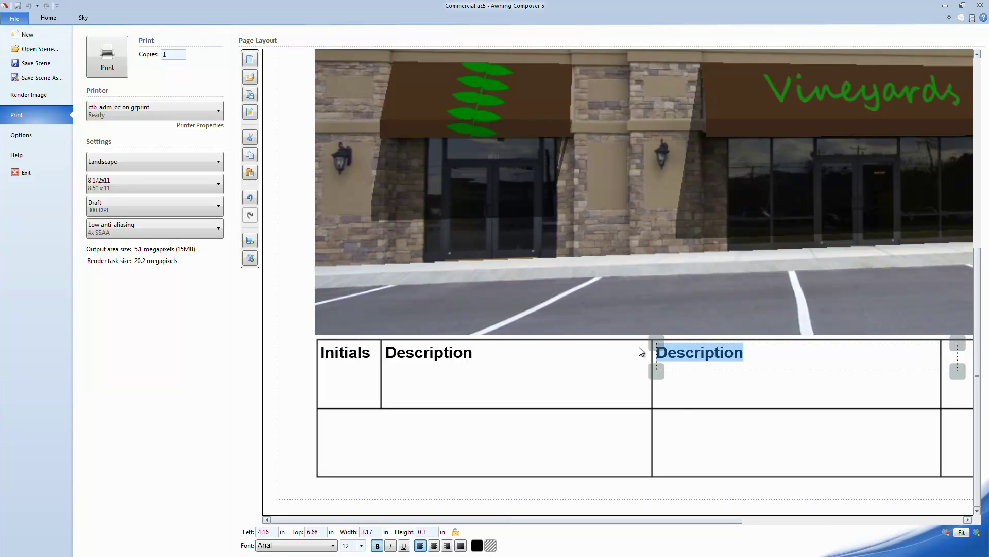
pyautogui.write('F')
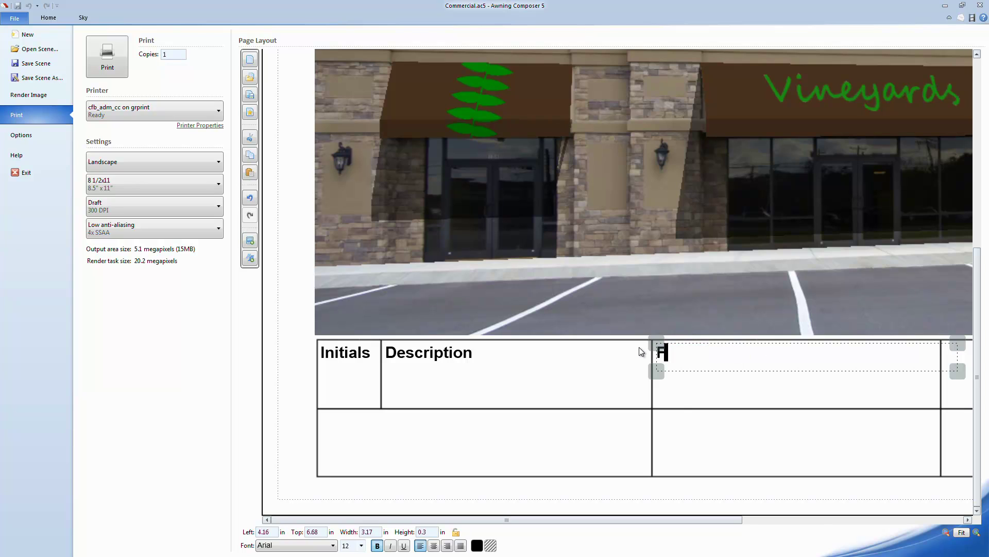
pyautogui.write('abric/Color')
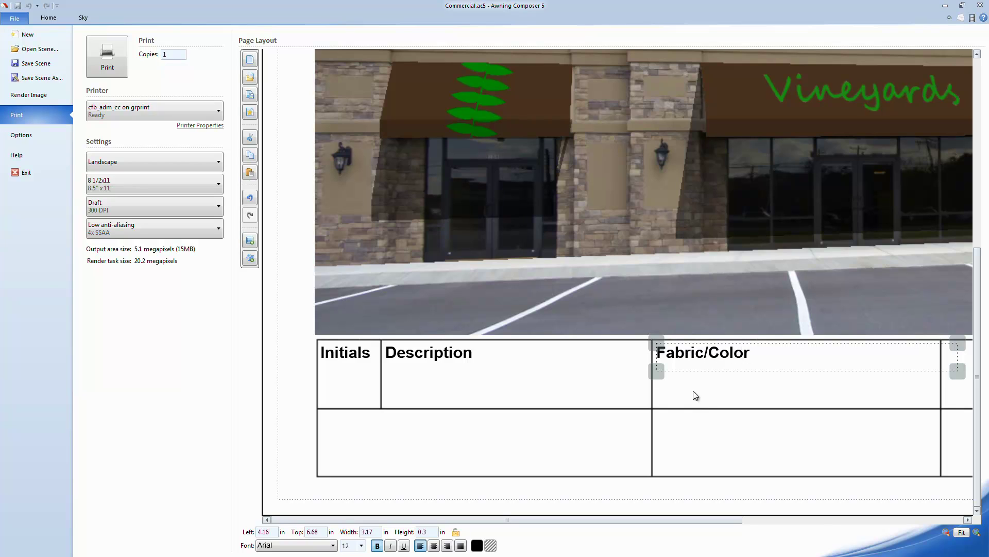
pyautogui.click(711, 396)
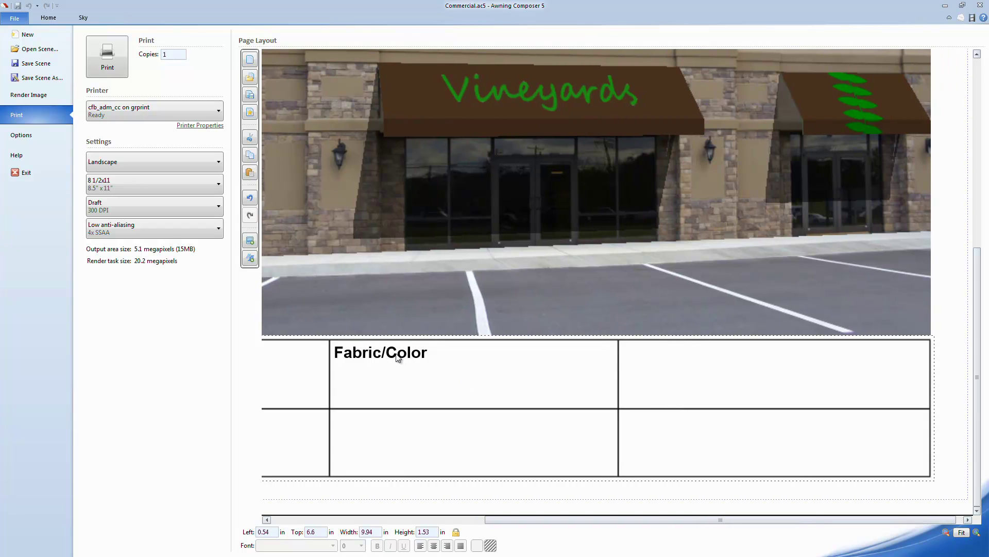
pyautogui.click(396, 352)
pyautogui.keyDown('ctrl'); pyautogui.moveTo(395, 352); pyautogui.dragTo(685, 358); pyautogui.keyUp('ctrl')
pyautogui.doubleClick(660, 355)
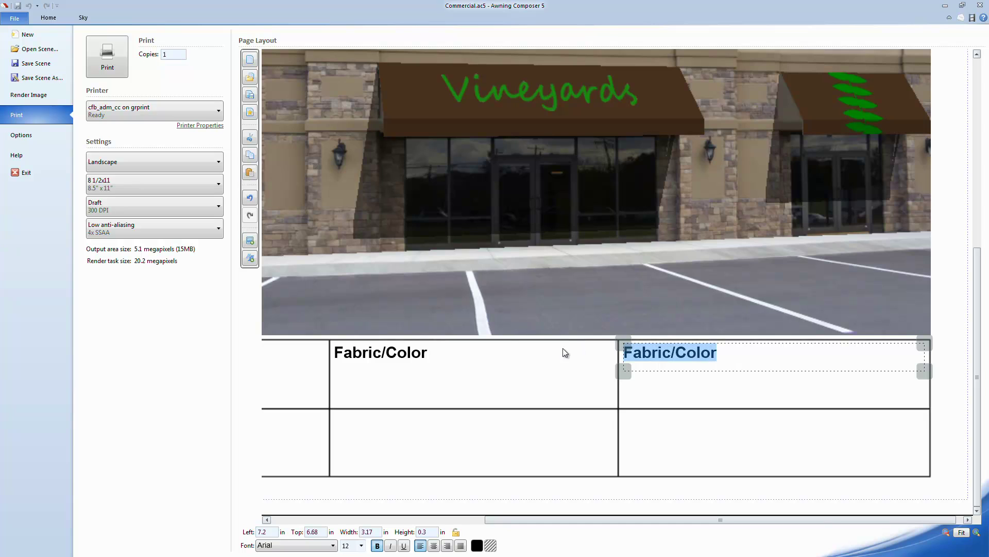
pyautogui.write('Construction/Installation')
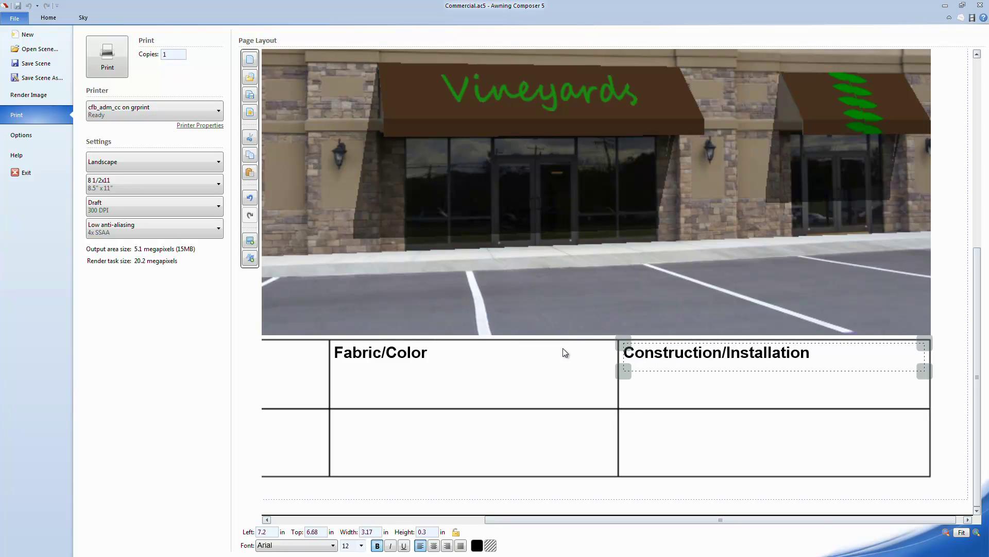
# Add second-row headings 'Location' and 'Project/Contact' by copying existing boxes down.
pyautogui.keyDown('ctrl'); pyautogui.moveTo(672, 352); pyautogui.dragTo(667, 421); pyautogui.keyUp('ctrl')
pyautogui.moveTo(835, 425); pyautogui.dragTo(483, 419)
pyautogui.write('Location')
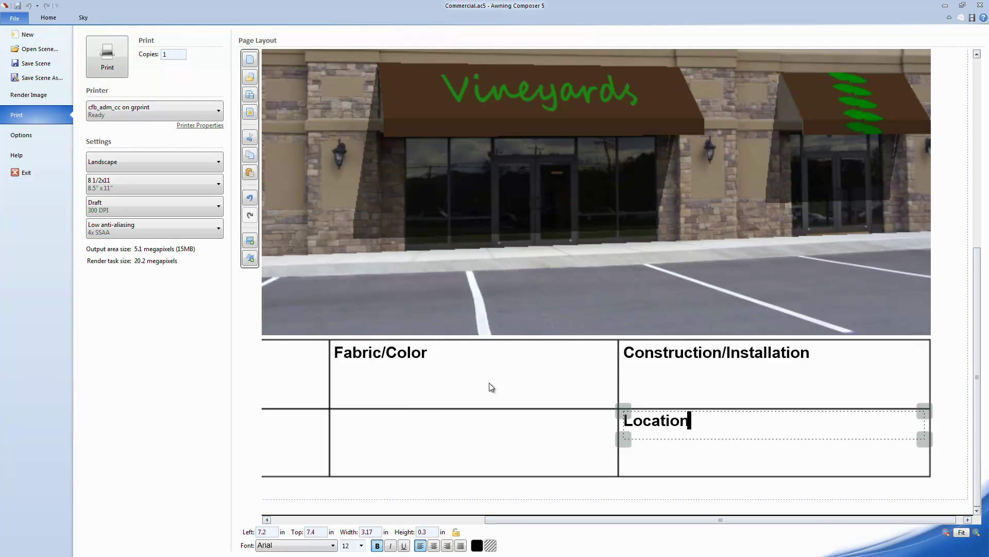
pyautogui.click(386, 354)
pyautogui.keyDown('ctrl'); pyautogui.moveTo(387, 353); pyautogui.dragTo(388, 421); pyautogui.keyUp('ctrl')
pyautogui.hotkey('ctrl', 'a')
pyautogui.write('Project/Contact')
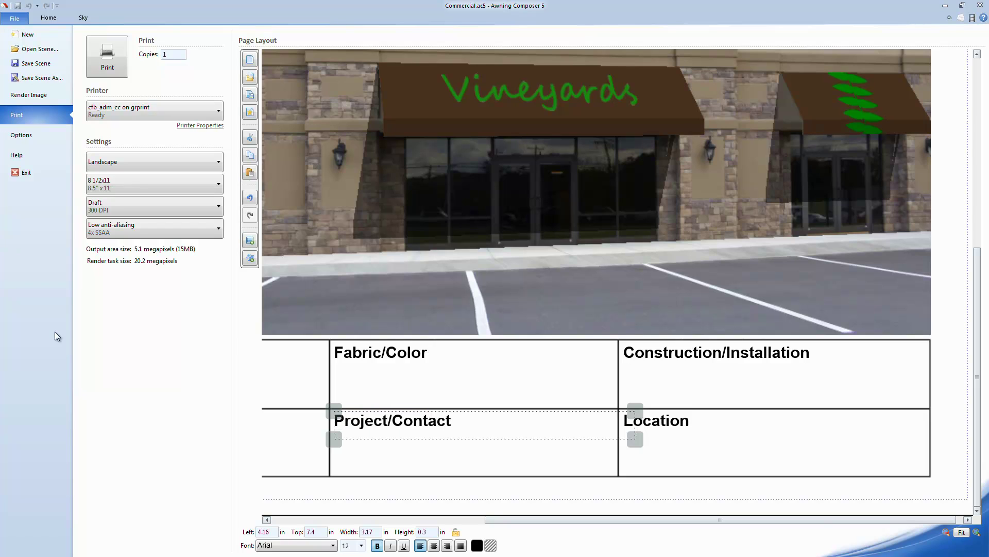
# Copy the Initials box into the lower-left cell and retitle it 'Salesrep'.
pyautogui.hscroll(-6, 346, 378)
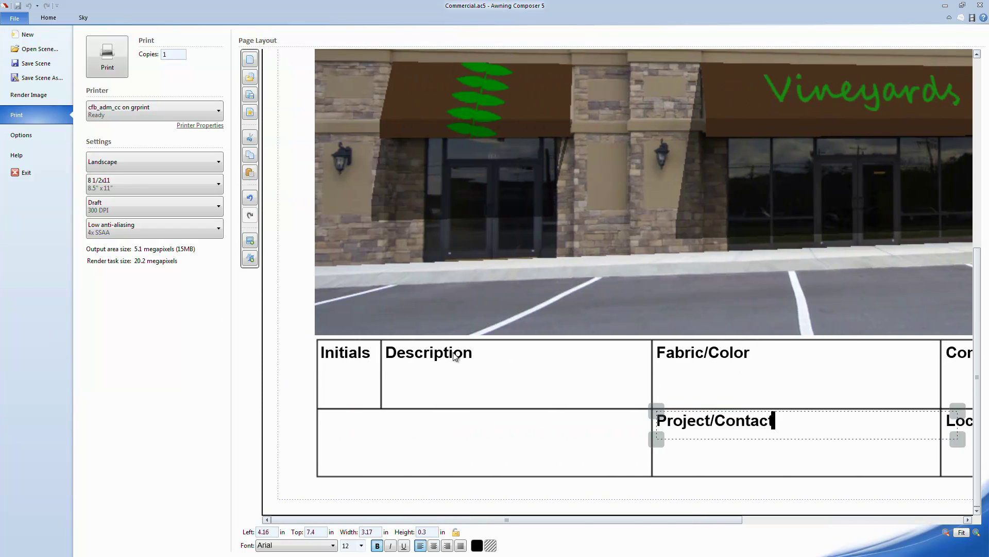
pyautogui.click(336, 347)
pyautogui.keyDown('ctrl'); pyautogui.moveTo(336, 347); pyautogui.dragTo(335, 419); pyautogui.keyUp('ctrl')
pyautogui.hotkey('ctrl', 'a')
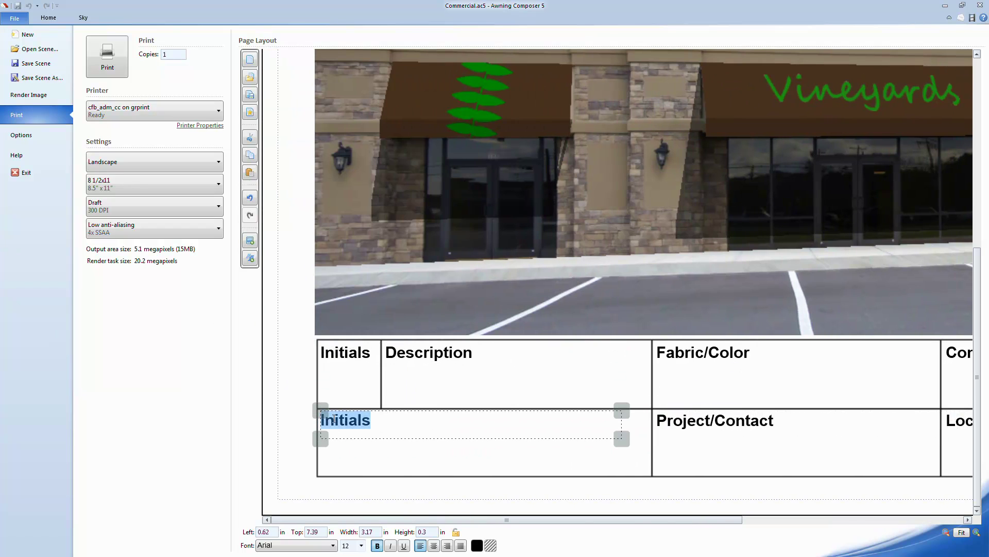
pyautogui.write('Salesrep')
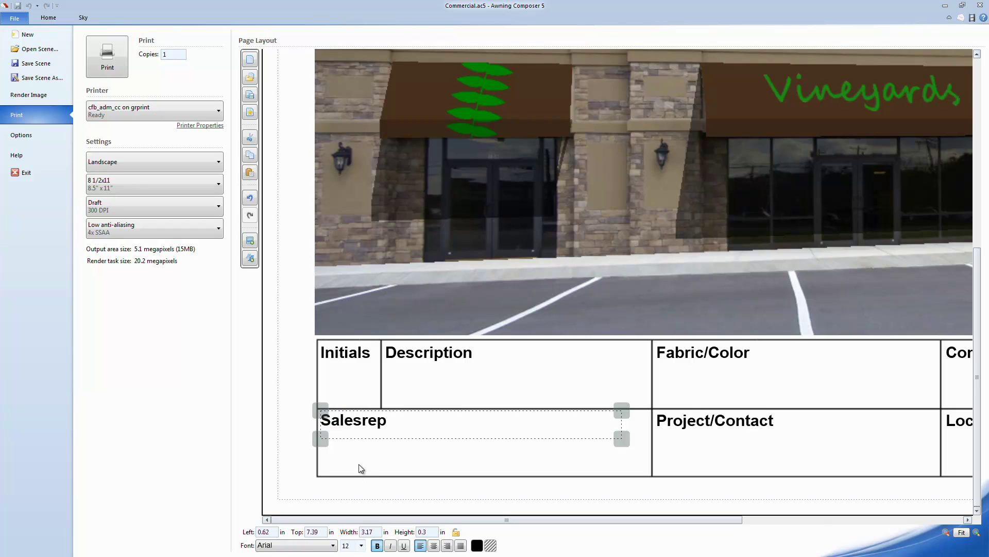
pyautogui.click(464, 443)
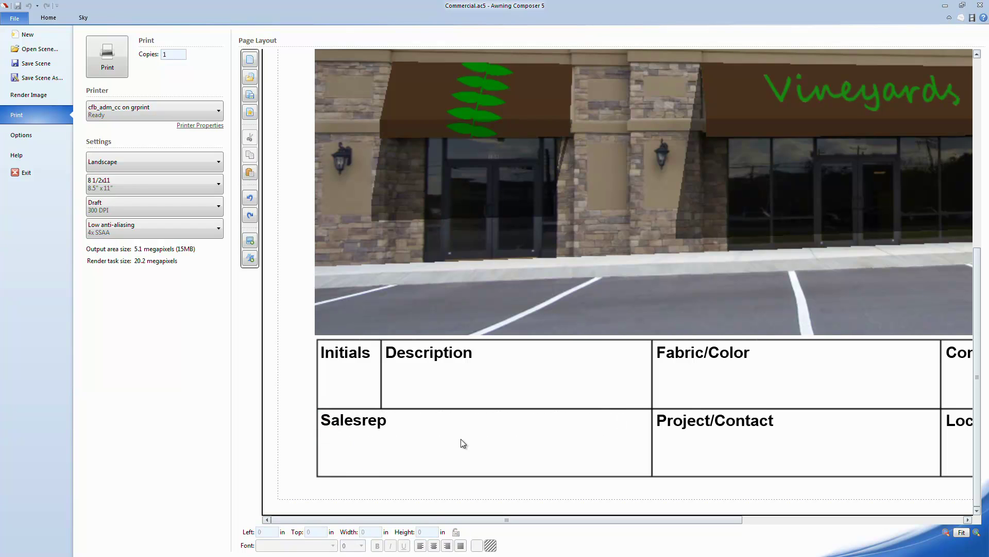
# Fill the Description cell with "1 - 24'x5'x5' Open-Sided Traditional" and "2 - 11'9"x5'x5' Open-Sided Traditional".
pyautogui.click(250, 258)
pyautogui.moveTo(529, 438); pyautogui.dragTo(473, 369)
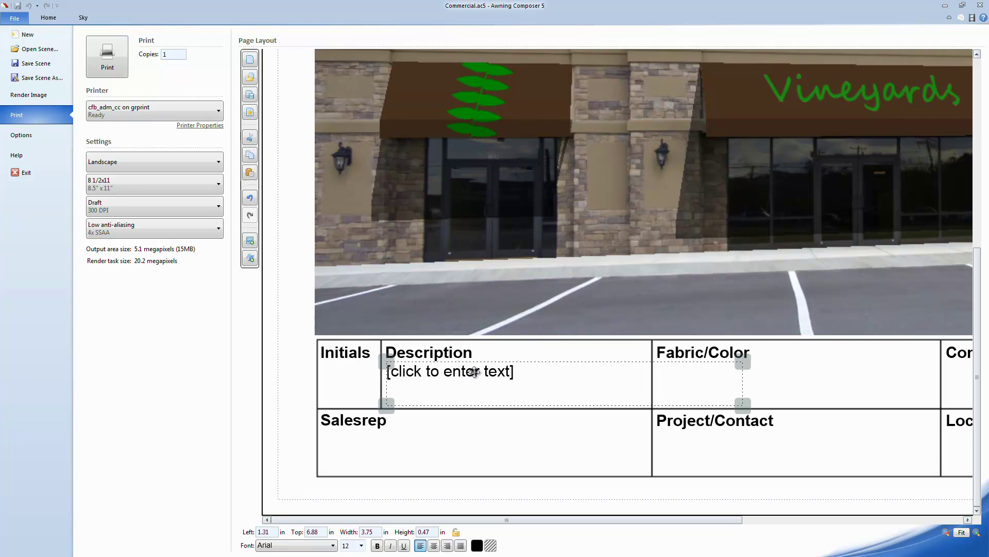
pyautogui.click(475, 371)
pyautogui.write("1 - 24'x5'x5' Open-Side")
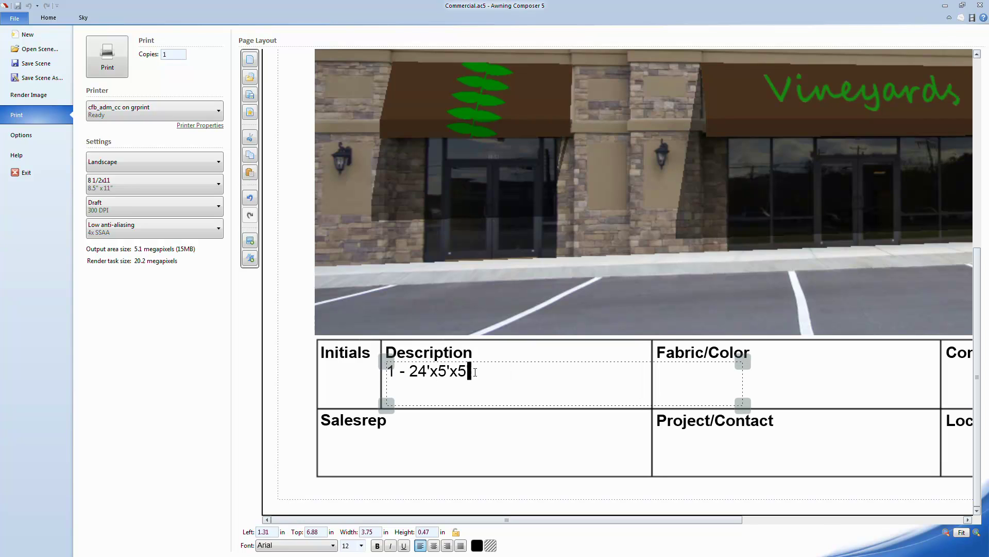
pyautogui.write('d Traditional')
pyautogui.press('Return')
pyautogui.write('2 -')
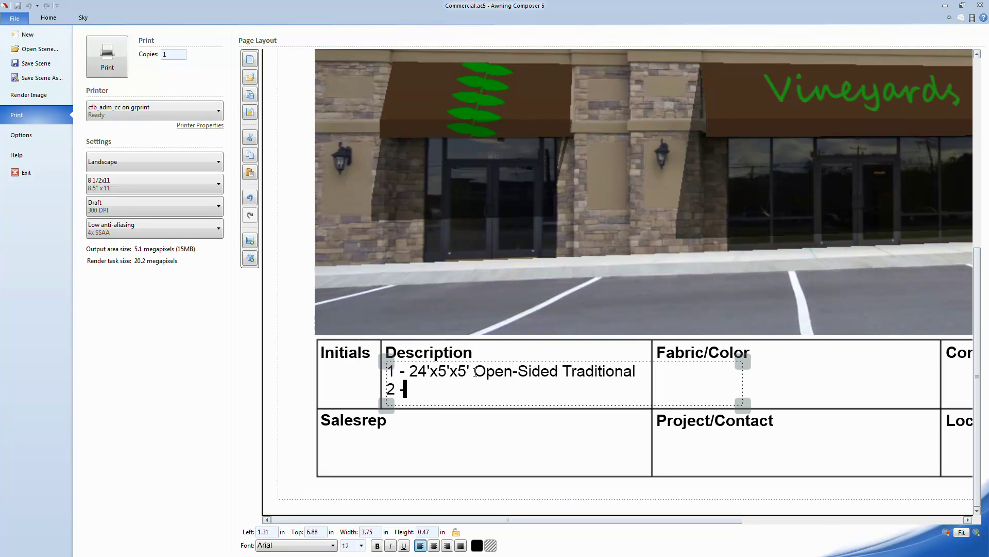
pyautogui.write(' 11\'9"x5\'x5\' Open-Sided Tradition')
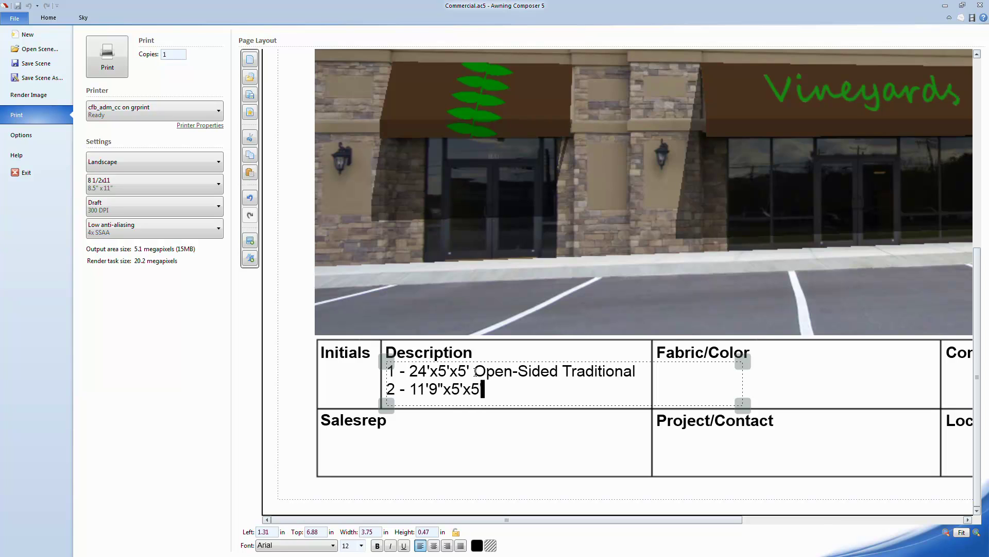
pyautogui.write('al')
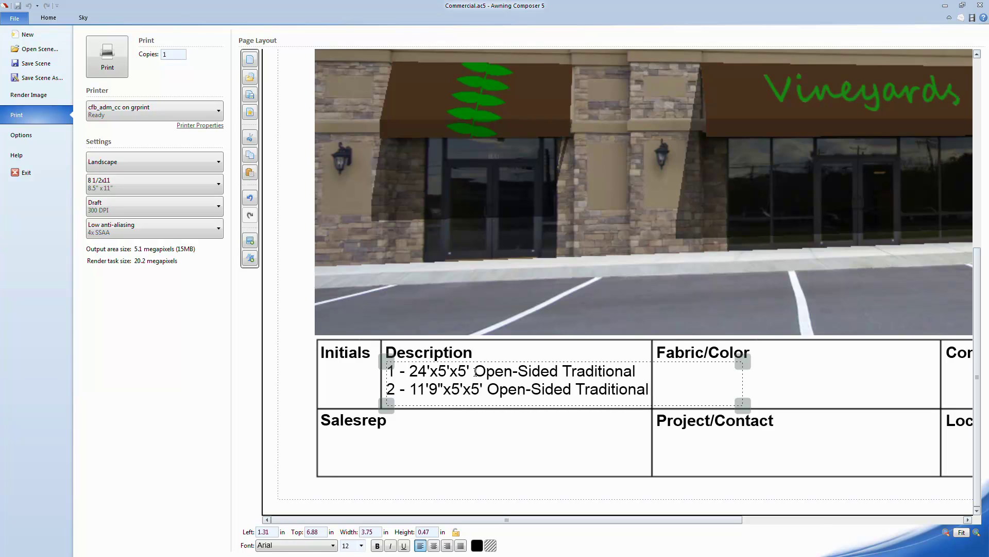
# Fill the Fabric/Color cell with 'Sunbrella 4618' and 'Walnut Brown Tweed'.
pyautogui.keyDown('ctrl'); pyautogui.moveTo(507, 380); pyautogui.dragTo(776, 382); pyautogui.keyUp('ctrl')
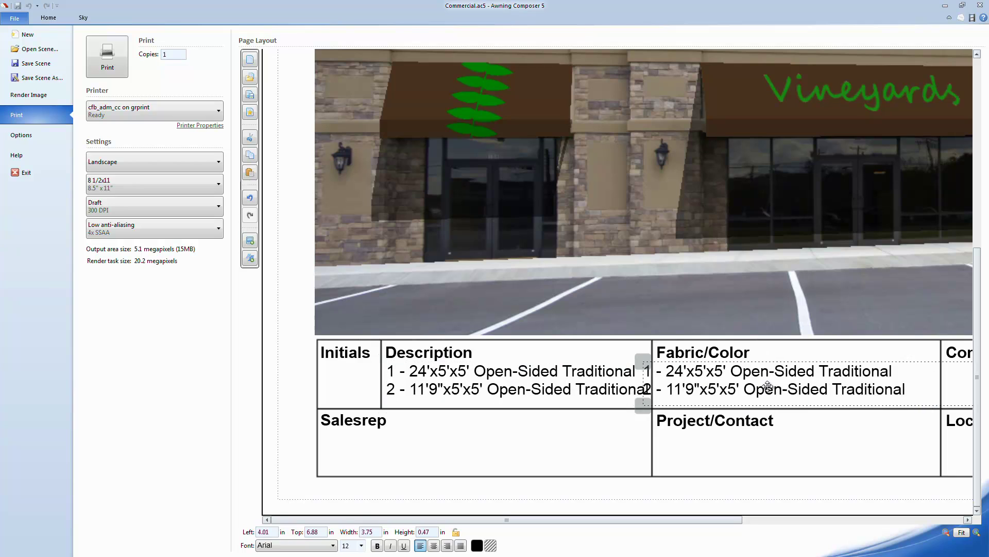
pyautogui.doubleClick(778, 385)
pyautogui.hotkey('ctrl', 'a')
pyautogui.write('Sunbrella 4618')
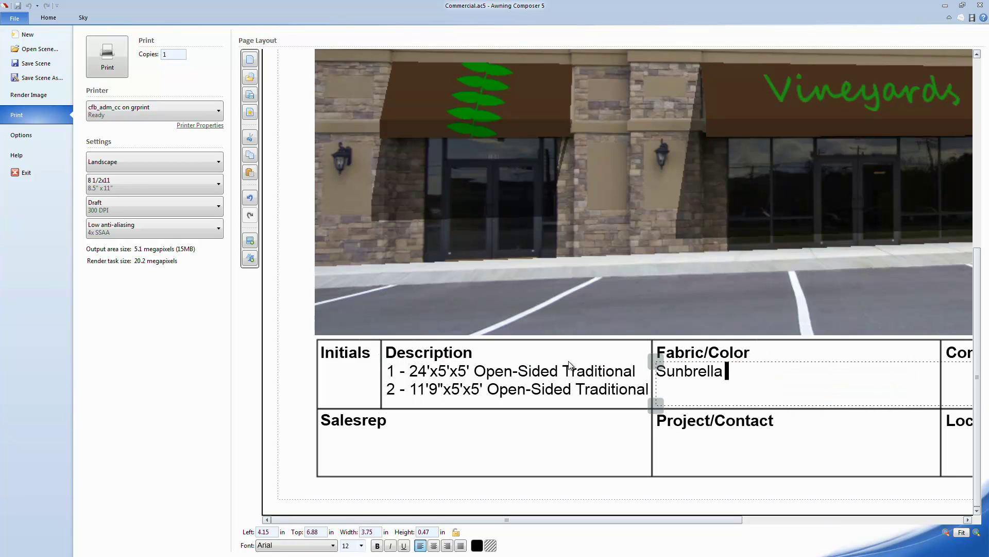
pyautogui.press('Return')
pyautogui.write('Walnut Brown Tweed')
# Fill Construction/Installation with the 18 Gauge 1" square welded steel frame, RAL #1002 (Sand Yellow).
pyautogui.hscroll(5, 570, 364)
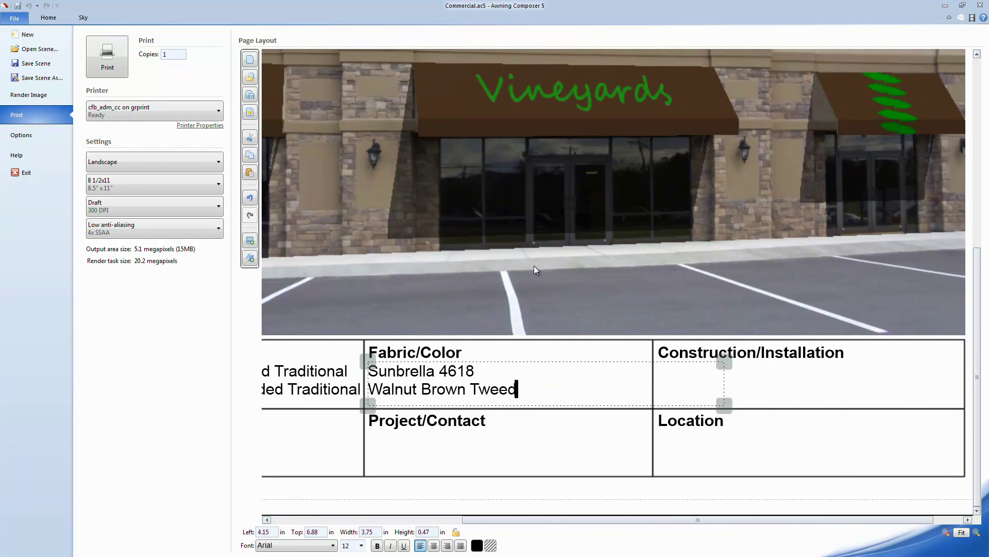
pyautogui.keyDown('ctrl'); pyautogui.moveTo(442, 394); pyautogui.dragTo(696, 400); pyautogui.keyUp('ctrl')
pyautogui.doubleClick(695, 399)
pyautogui.hotkey('ctrl', 'a')
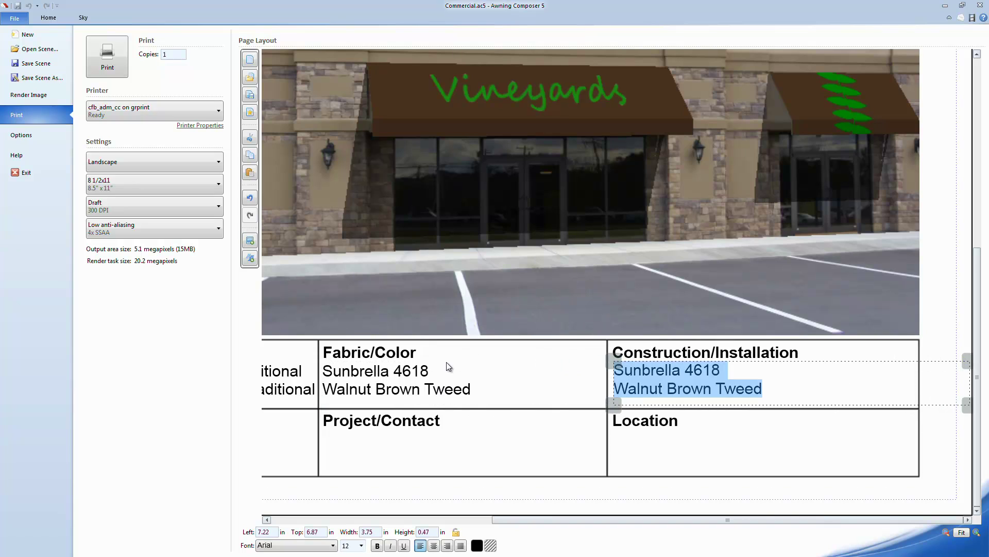
pyautogui.write('18 Gauge 1" Sq')
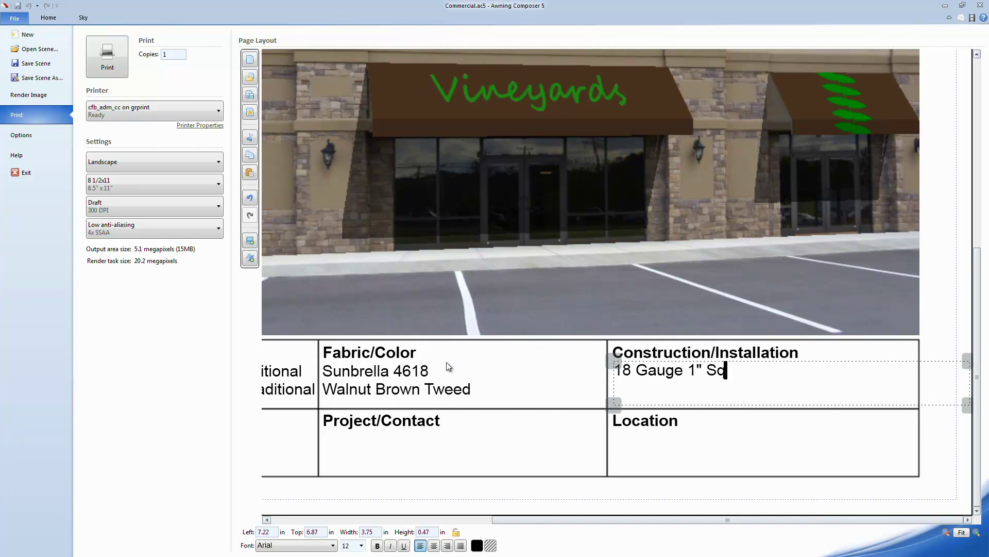
pyautogui.write('uare Welded Steel Frame Color f')
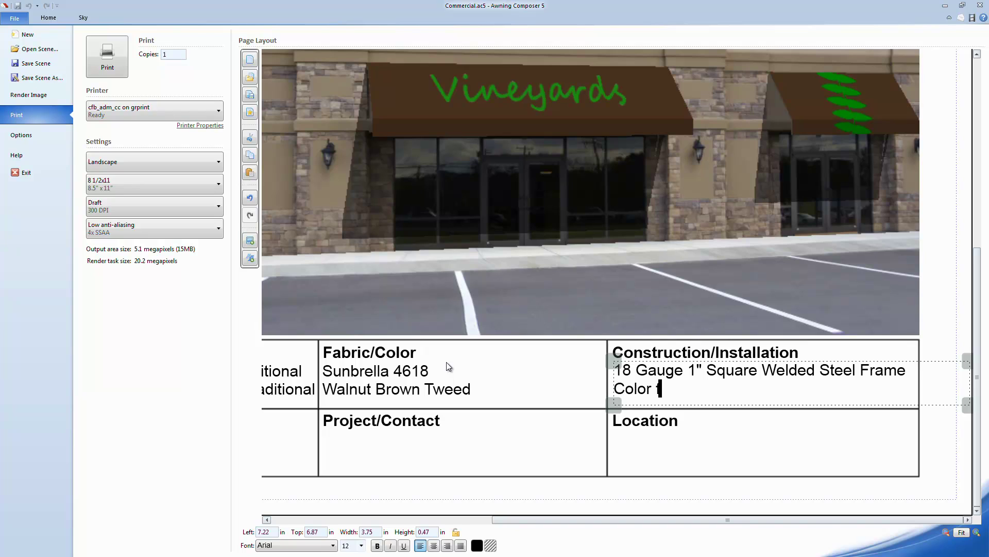
pyautogui.write('rame with RAL #1002 (Sand Yellow')
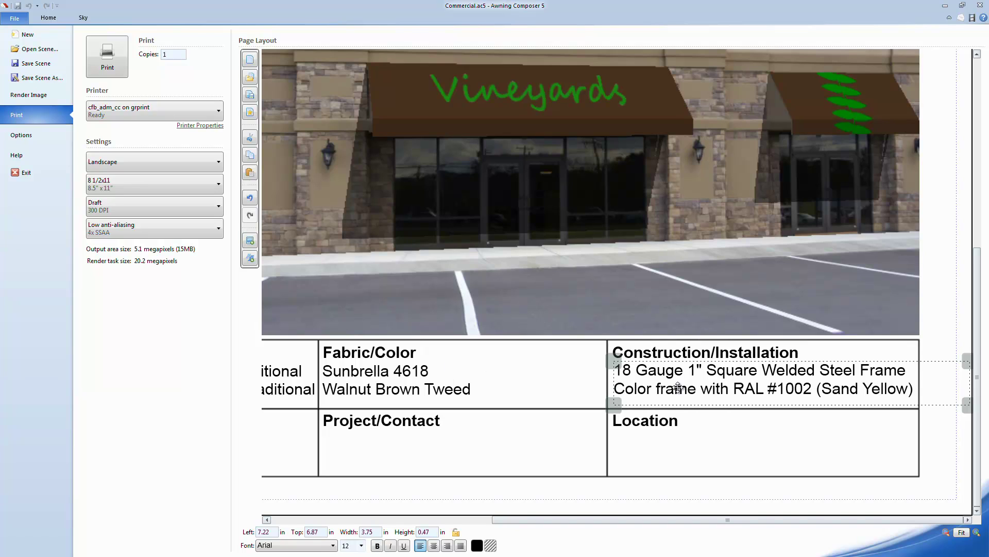
# Enter the job site's two-line street address in the Location cell.
pyautogui.keyDown('ctrl'); pyautogui.moveTo(678, 388); pyautogui.dragTo(678, 456); pyautogui.keyUp('ctrl')
pyautogui.moveTo(913, 458); pyautogui.dragTo(459, 429)
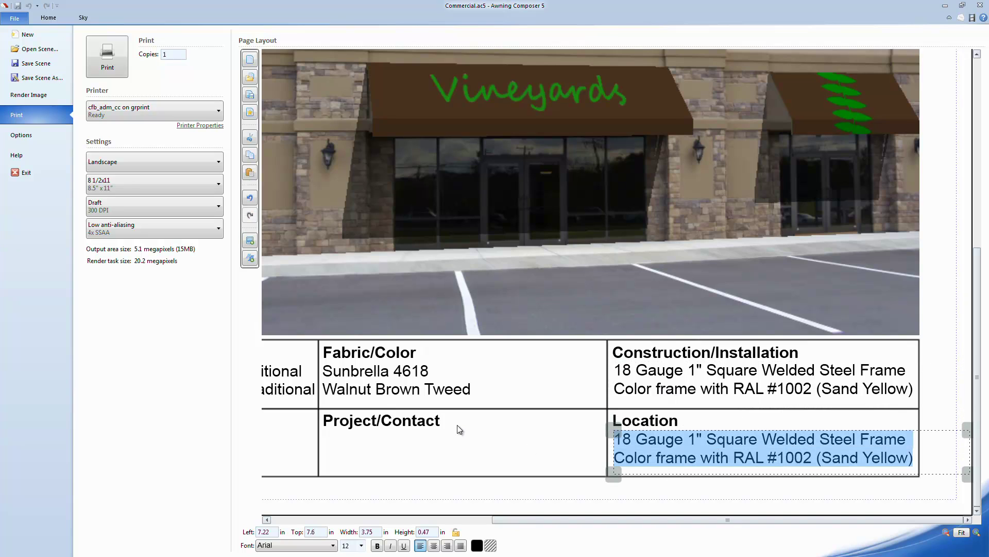
pyautogui.press('Return')
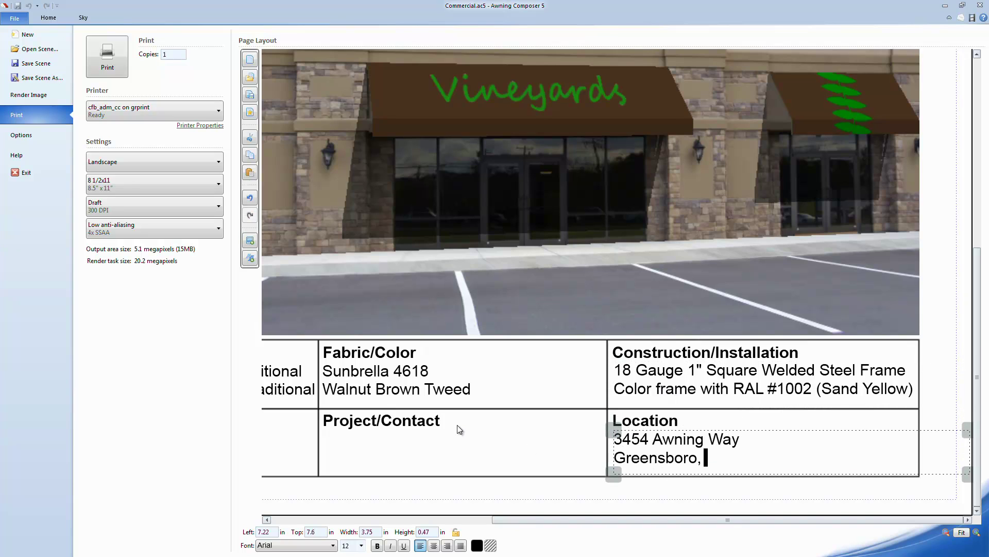
# Fill the Project/Contact cell with 'Vineyards Storefront' and the contact person's name.
pyautogui.click(409, 395)
pyautogui.keyDown('ctrl'); pyautogui.moveTo(409, 395); pyautogui.dragTo(396, 460); pyautogui.keyUp('ctrl')
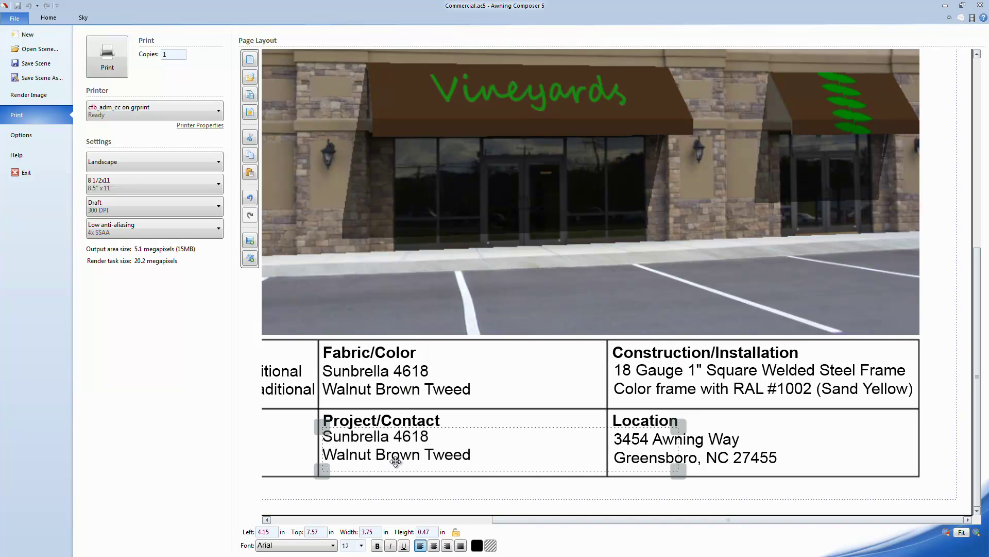
pyautogui.moveTo(471, 455); pyautogui.dragTo(252, 440)
pyautogui.write('Vineyar')
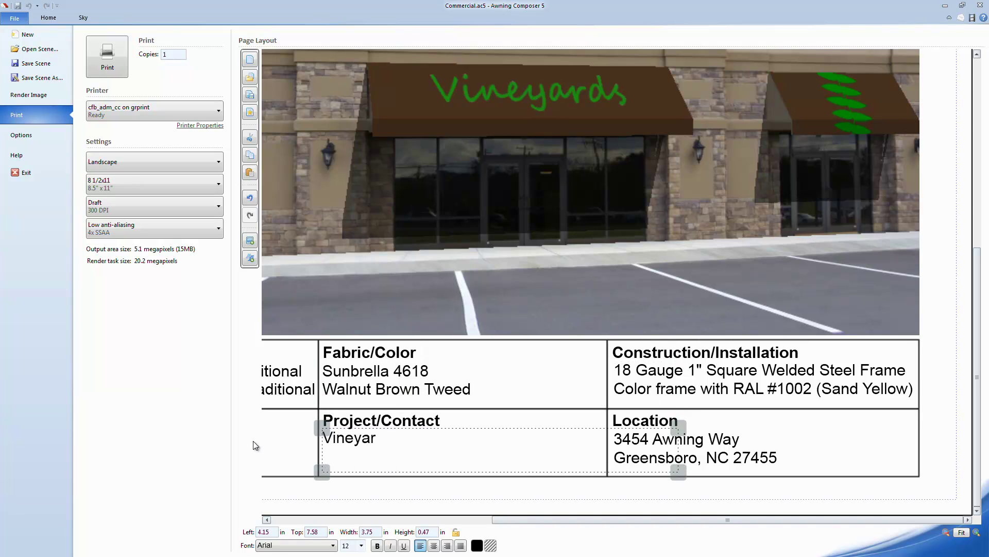
pyautogui.write('ds Storefront')
pyautogui.press('Return')
pyautogui.write('John Smith')
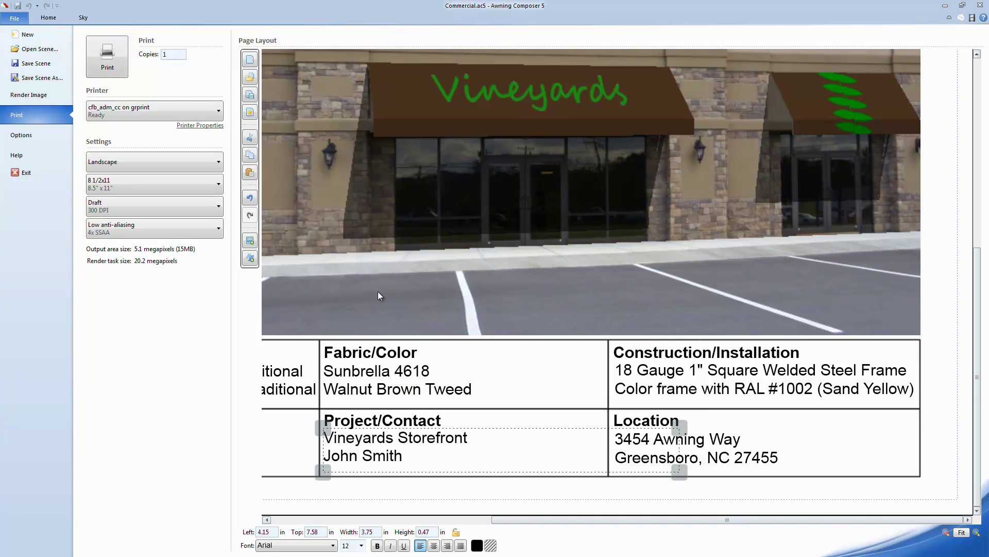
# Fill the Salesrep cell with the salesrep's name, phone number and e-mail address.
pyautogui.hscroll(-5, 378, 291)
pyautogui.click(432, 373)
pyautogui.keyDown('ctrl'); pyautogui.moveTo(433, 374); pyautogui.dragTo(366, 439); pyautogui.keyUp('ctrl')
pyautogui.hotkey('ctrl', 'a')
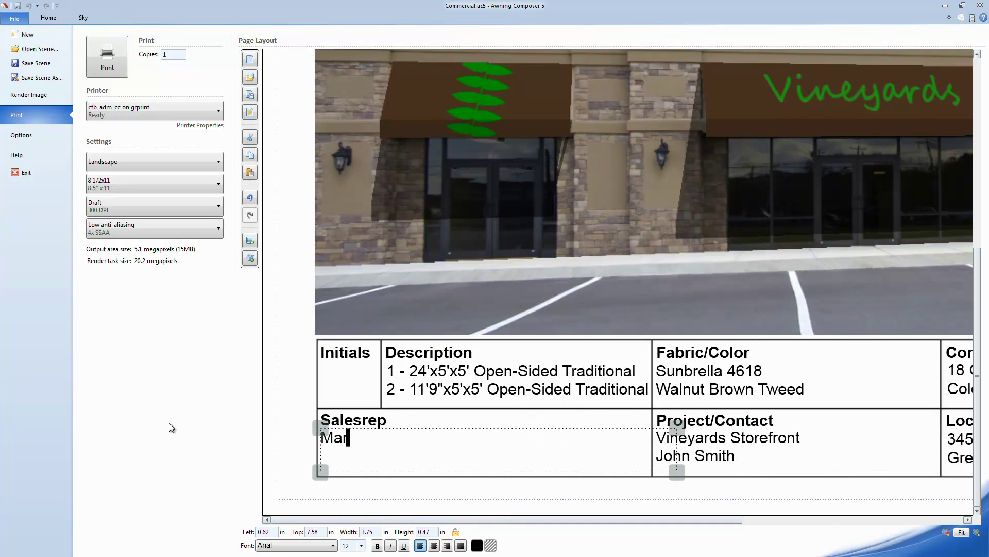
pyautogui.press('Return')
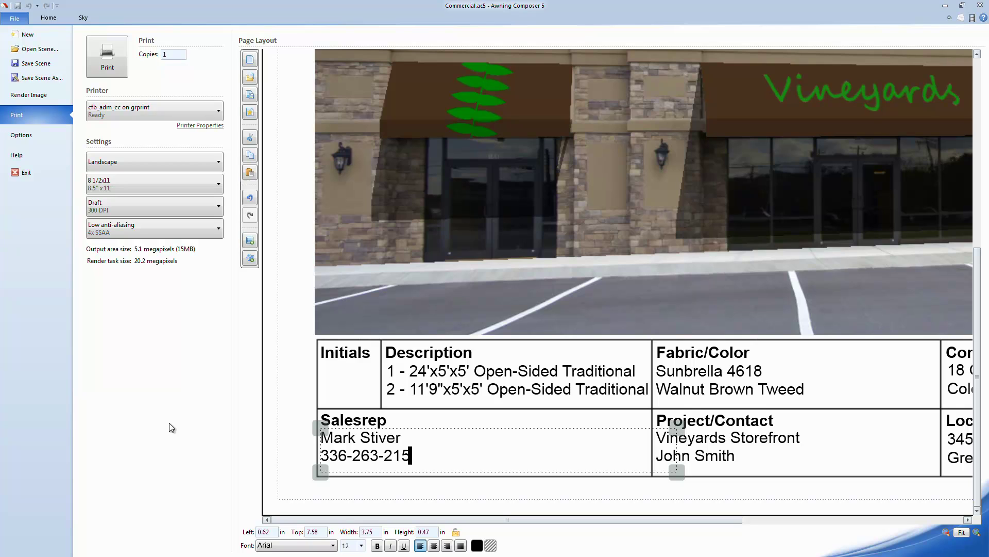
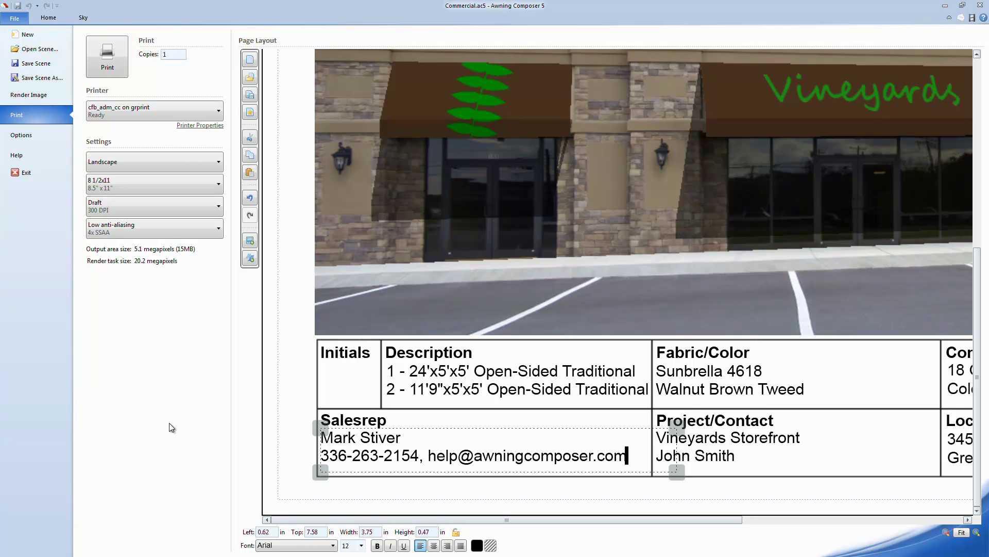
pyautogui.click(286, 343)
pyautogui.scroll(-3, 777, 240)
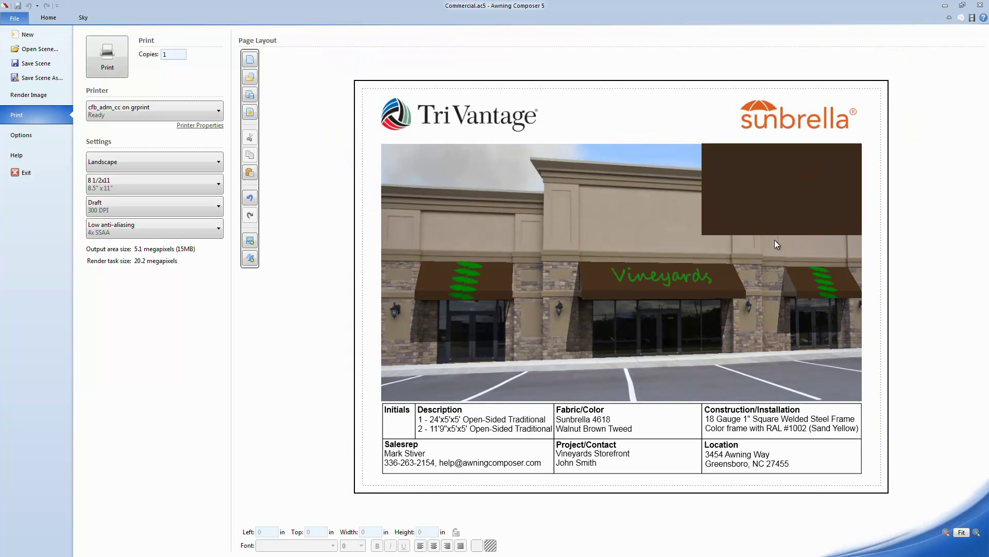
# Place an enlarged TriVantage logo copy over the storefront photo and fade it to about 31% opacity.
pyautogui.click(461, 115)
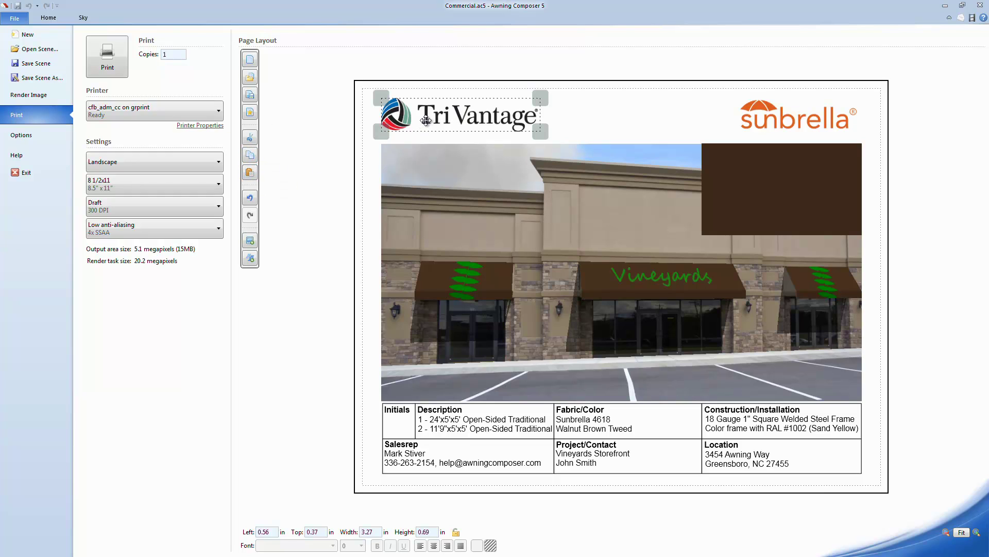
pyautogui.keyDown('ctrl'); pyautogui.moveTo(425, 120); pyautogui.dragTo(461, 332); pyautogui.keyUp('ctrl')
pyautogui.moveTo(573, 341); pyautogui.dragTo(702, 365)
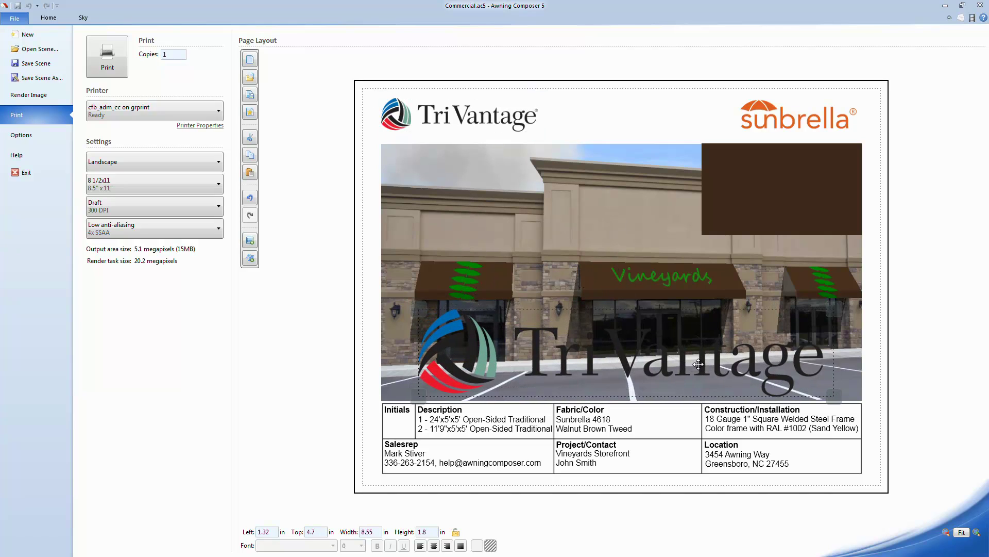
pyautogui.rightClick(699, 363)
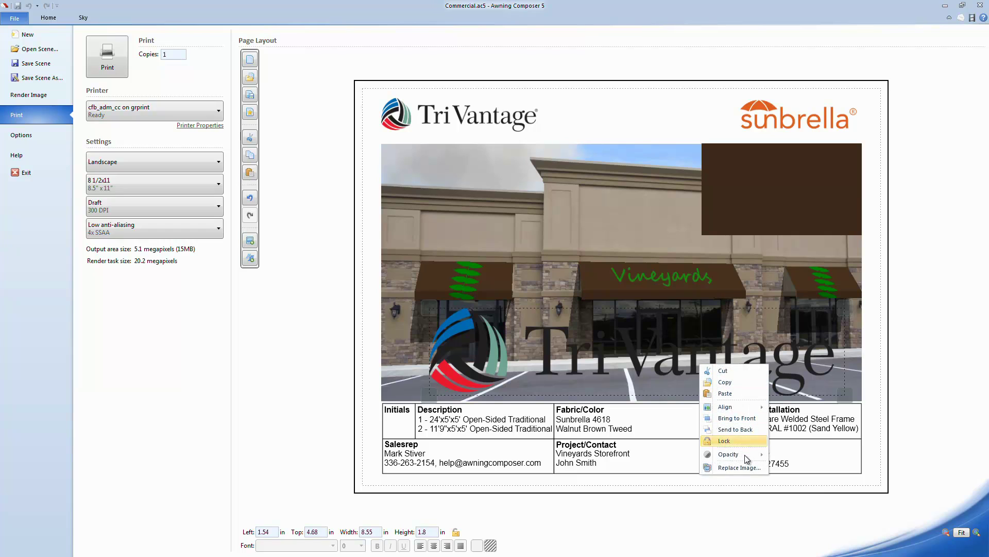
pyautogui.moveTo(734, 454)
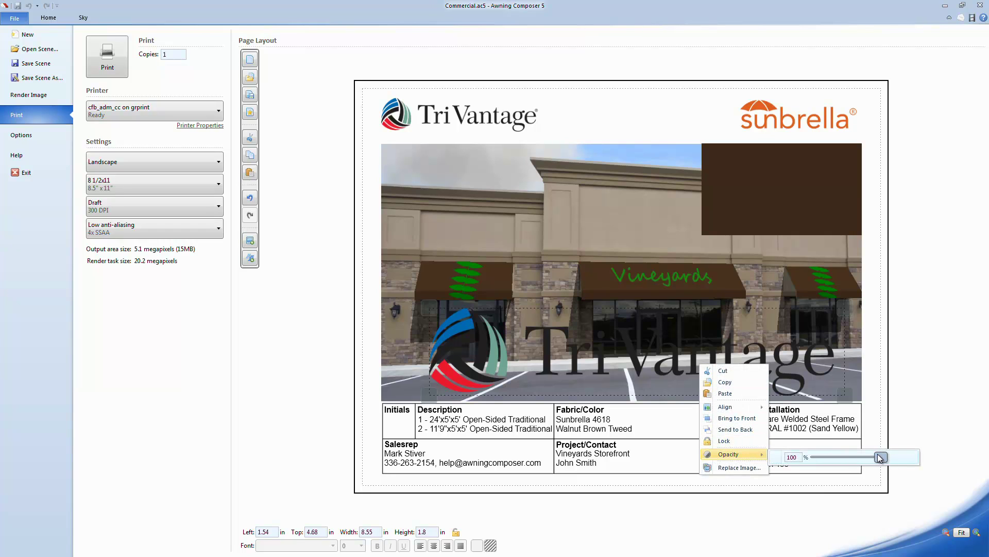
pyautogui.moveTo(881, 457); pyautogui.dragTo(832, 463)
pyautogui.click(625, 197)
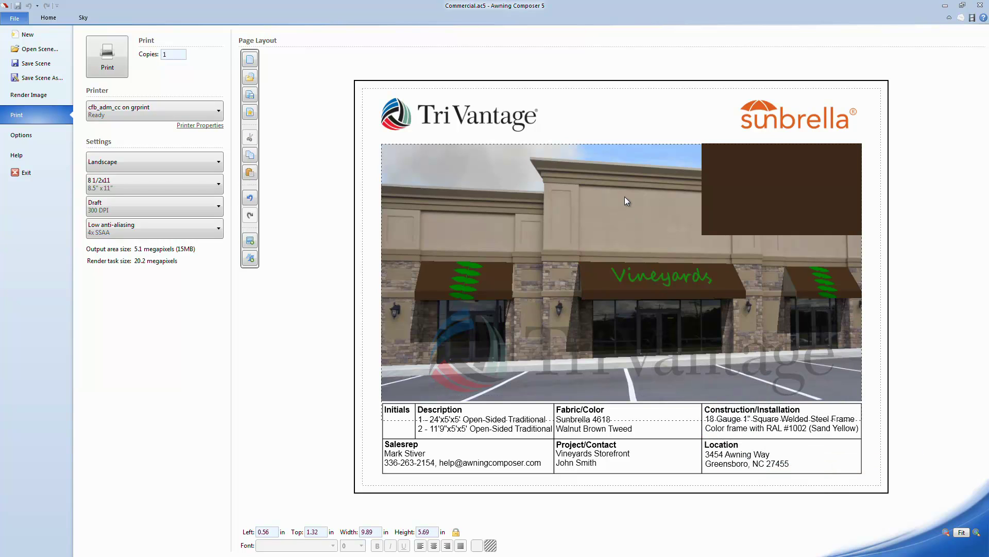
pyautogui.click(611, 113)
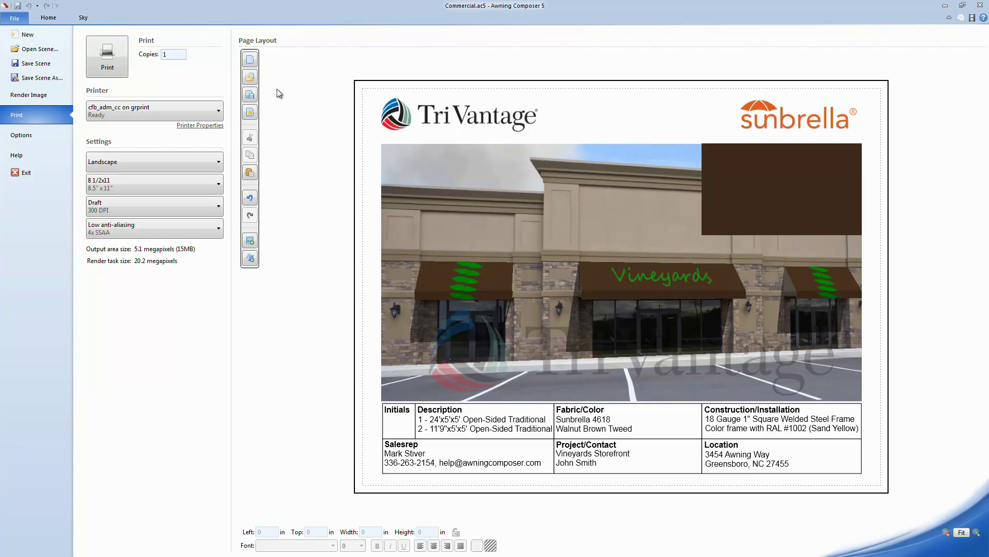
# Save the layout as 'Vineyards Layout.acpl' and set it as the default layout.
pyautogui.click(251, 95)
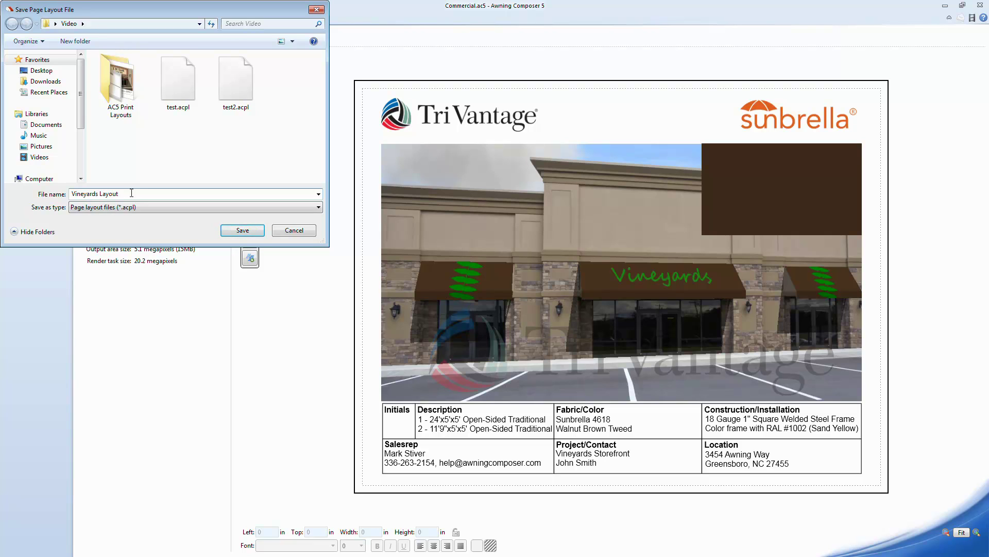
pyautogui.press('Return')
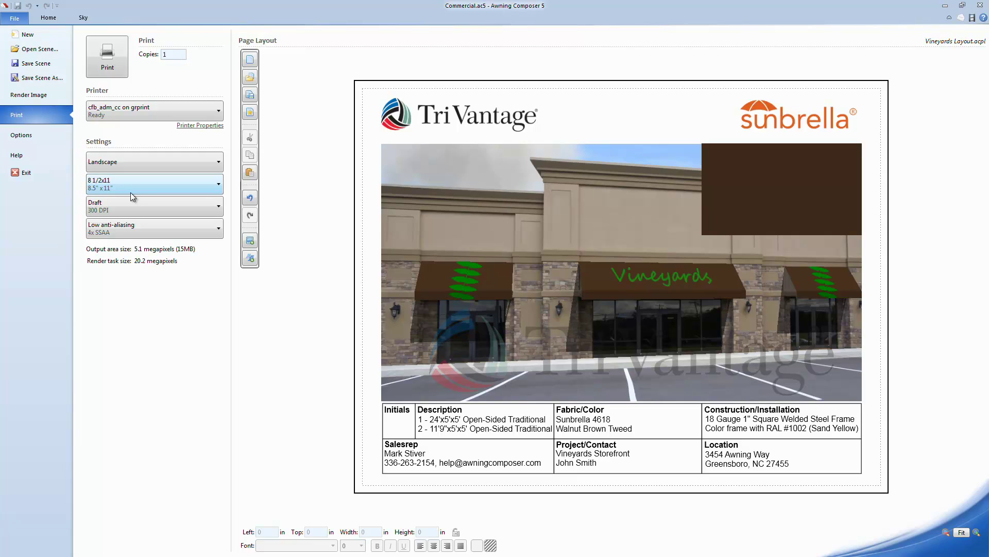
pyautogui.click(251, 111)
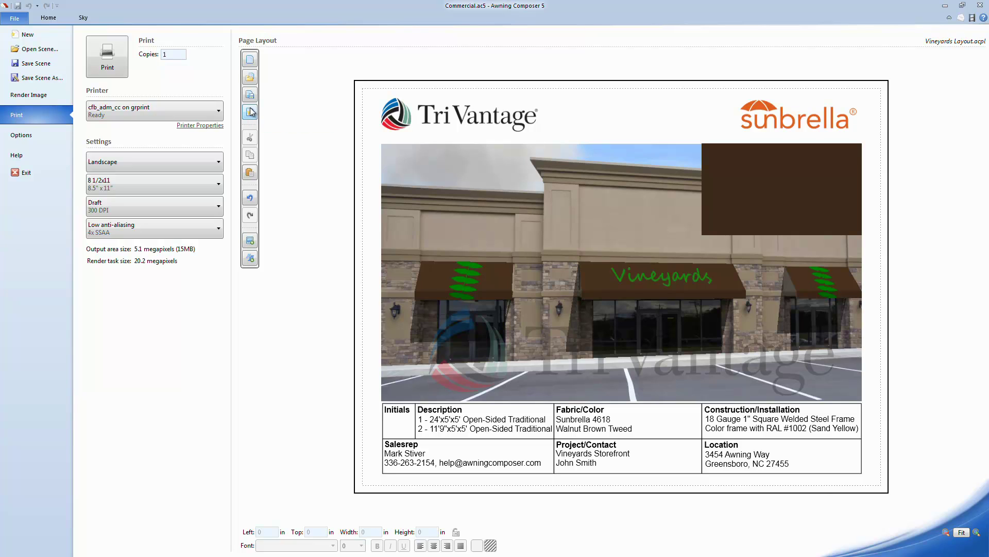